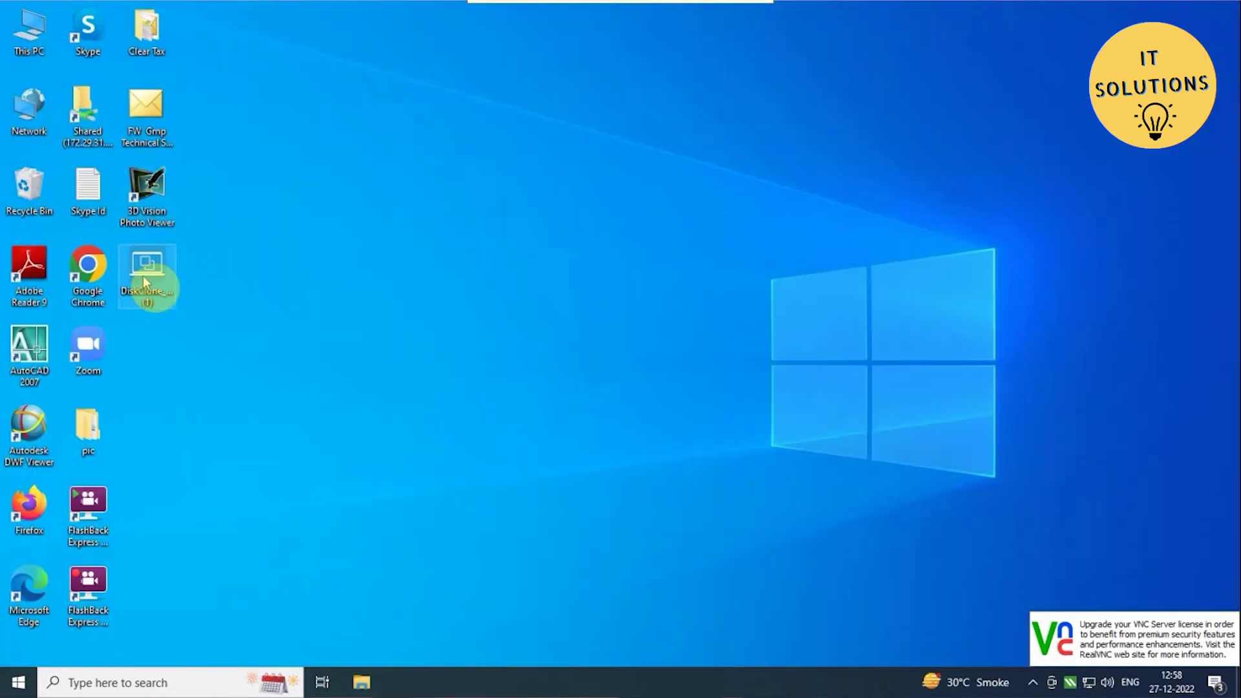
Step: Run the DiskClone installer from the desktop with English as setup language and accept the license agreement
{"action": "left_click", "coordinate": [144, 280]}
{"action": "double_click", "coordinate": [150, 275]}
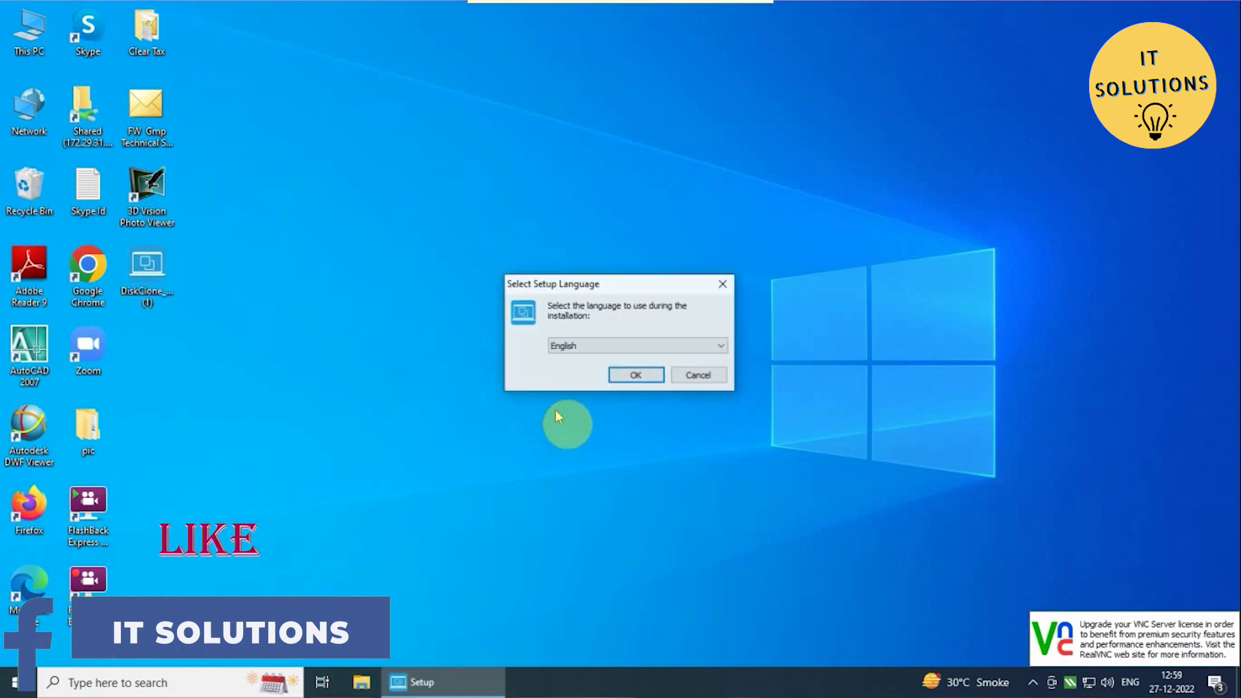
{"action": "left_click", "coordinate": [631, 374]}
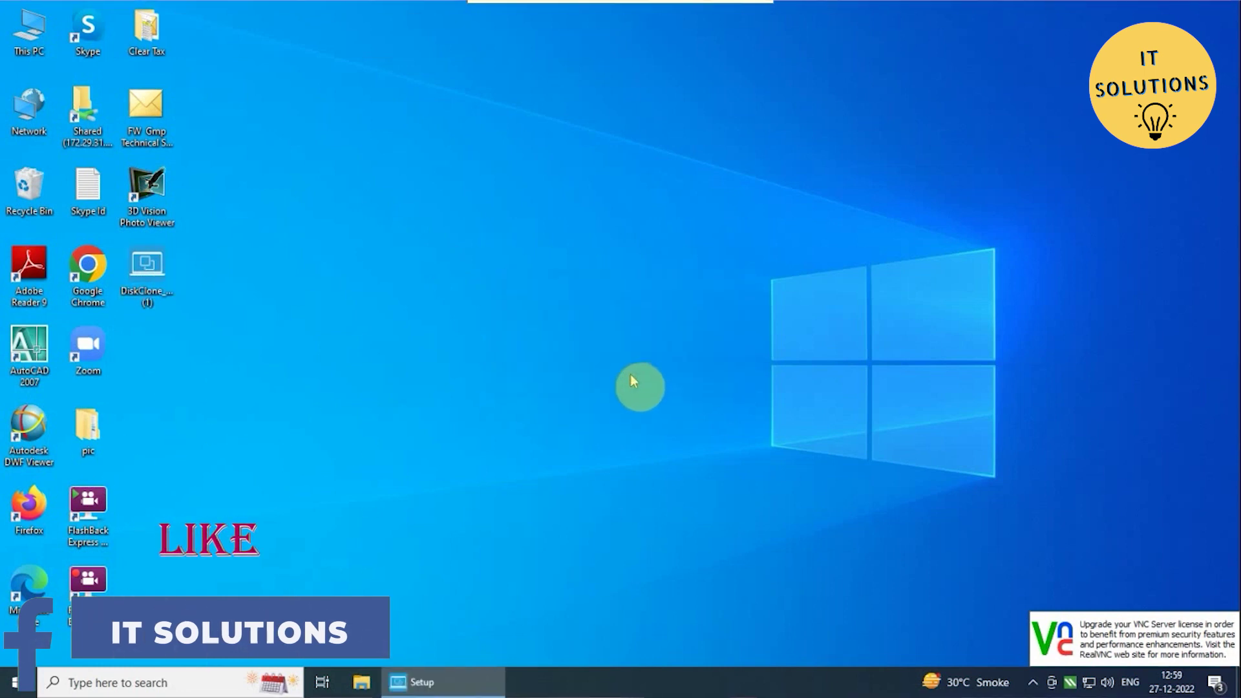
{"action": "right_click", "coordinate": [834, 226]}
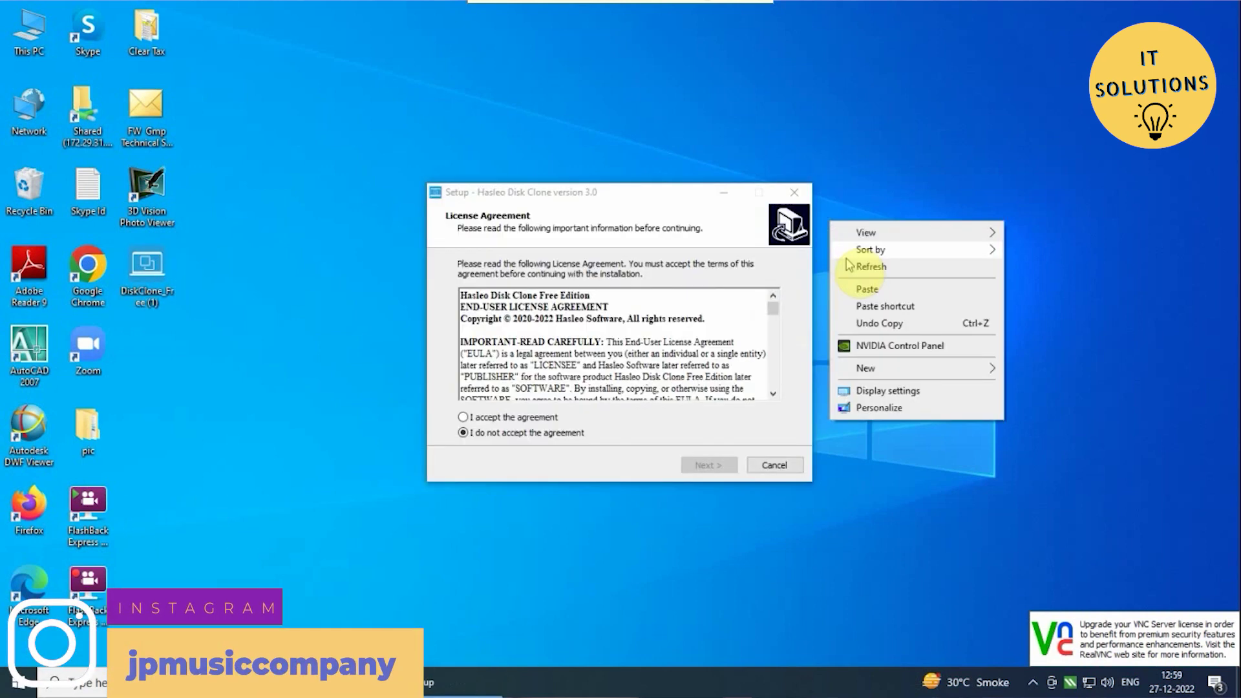
{"action": "left_click", "coordinate": [489, 418]}
{"action": "left_click", "coordinate": [705, 466]}
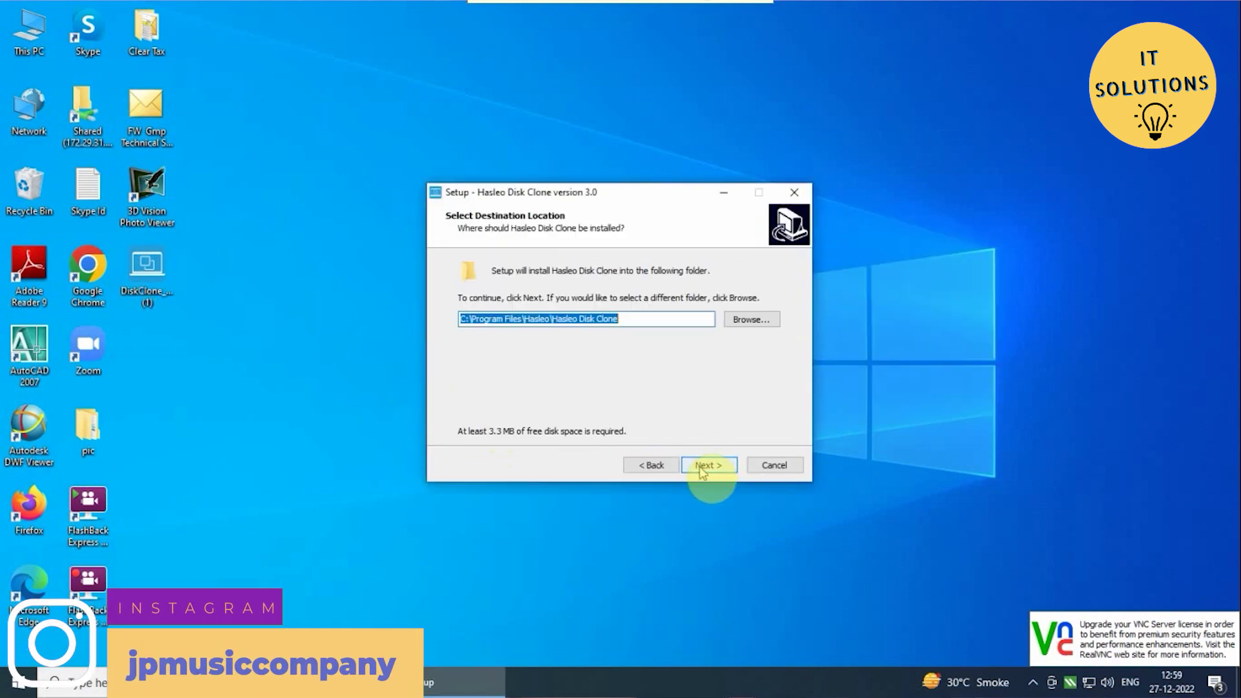
Step: Install Hasleo Disk Clone in C:\Program Files\Hasleo\Hasleo Disk Clone with a desktop shortcut
{"action": "left_click", "coordinate": [704, 466]}
{"action": "left_click", "coordinate": [701, 466]}
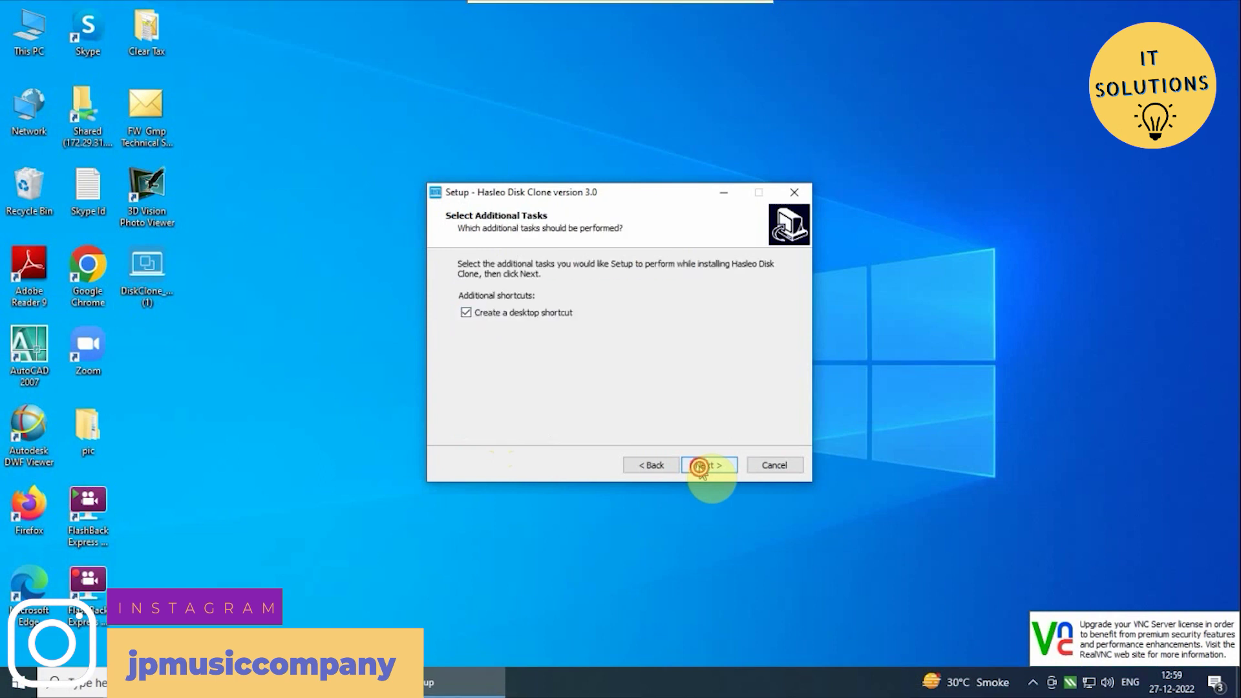
{"action": "left_click", "coordinate": [702, 467]}
{"action": "left_click", "coordinate": [701, 467]}
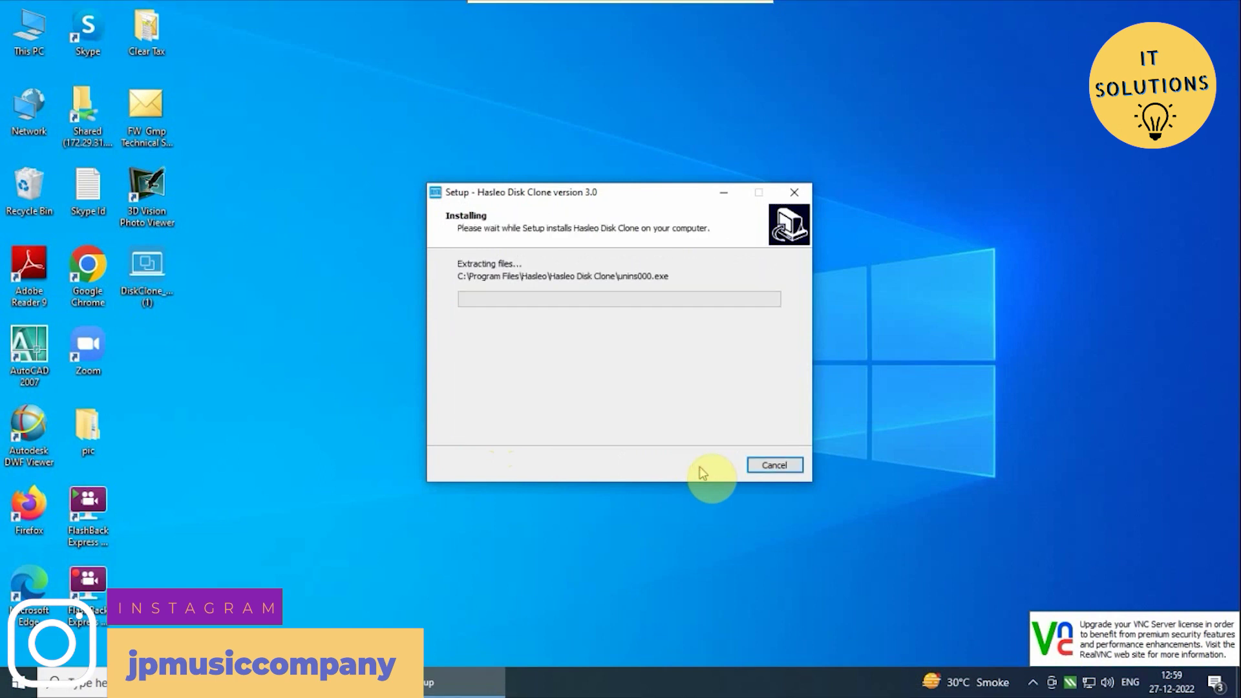
{"action": "right_click", "coordinate": [1041, 253]}
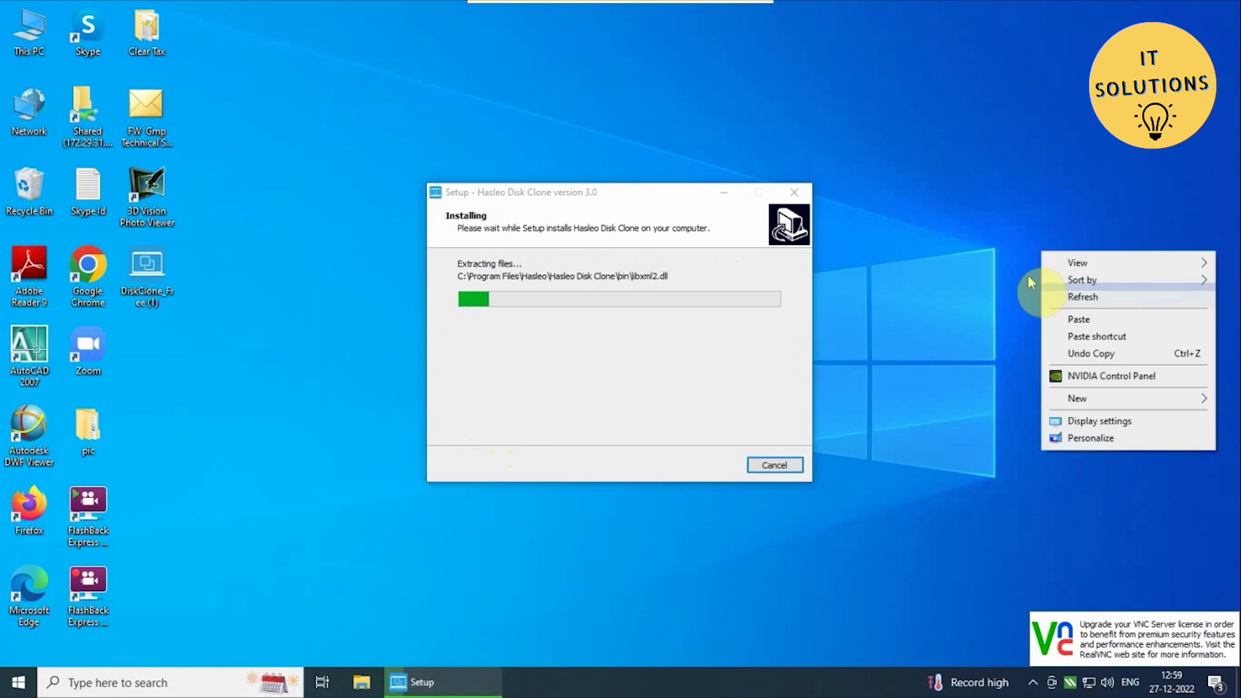
{"action": "left_click", "coordinate": [1079, 297]}
{"action": "right_click", "coordinate": [1053, 281]}
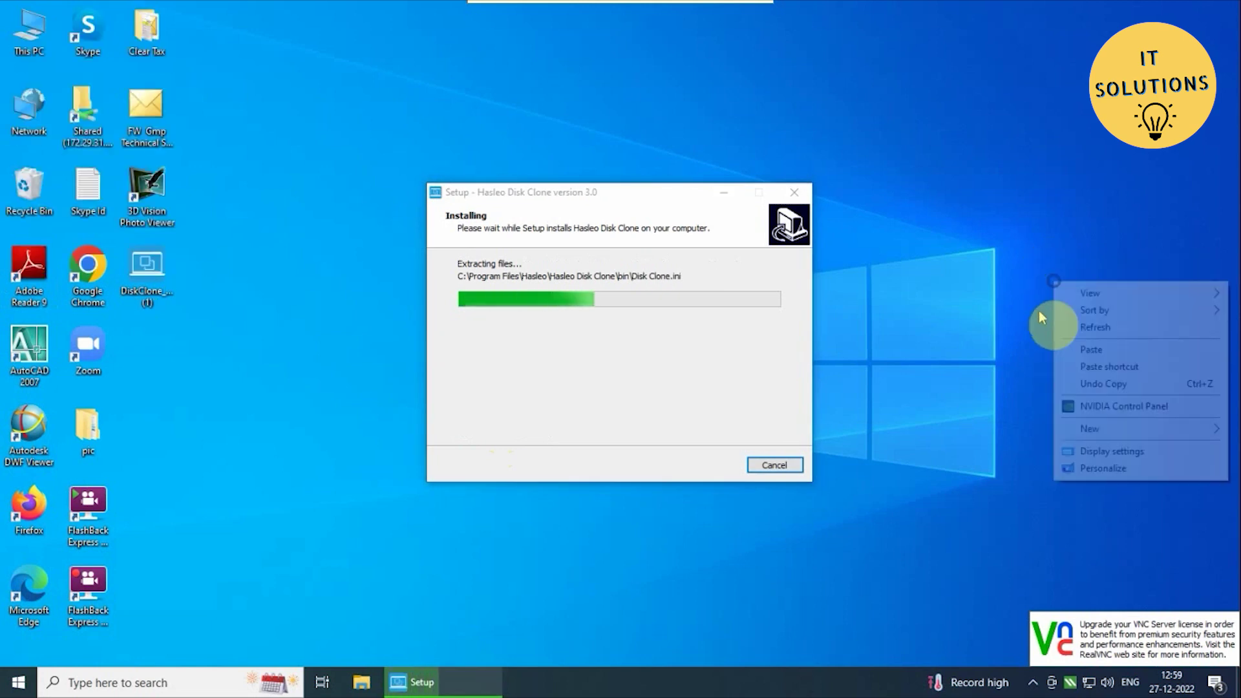
{"action": "left_click", "coordinate": [1080, 329]}
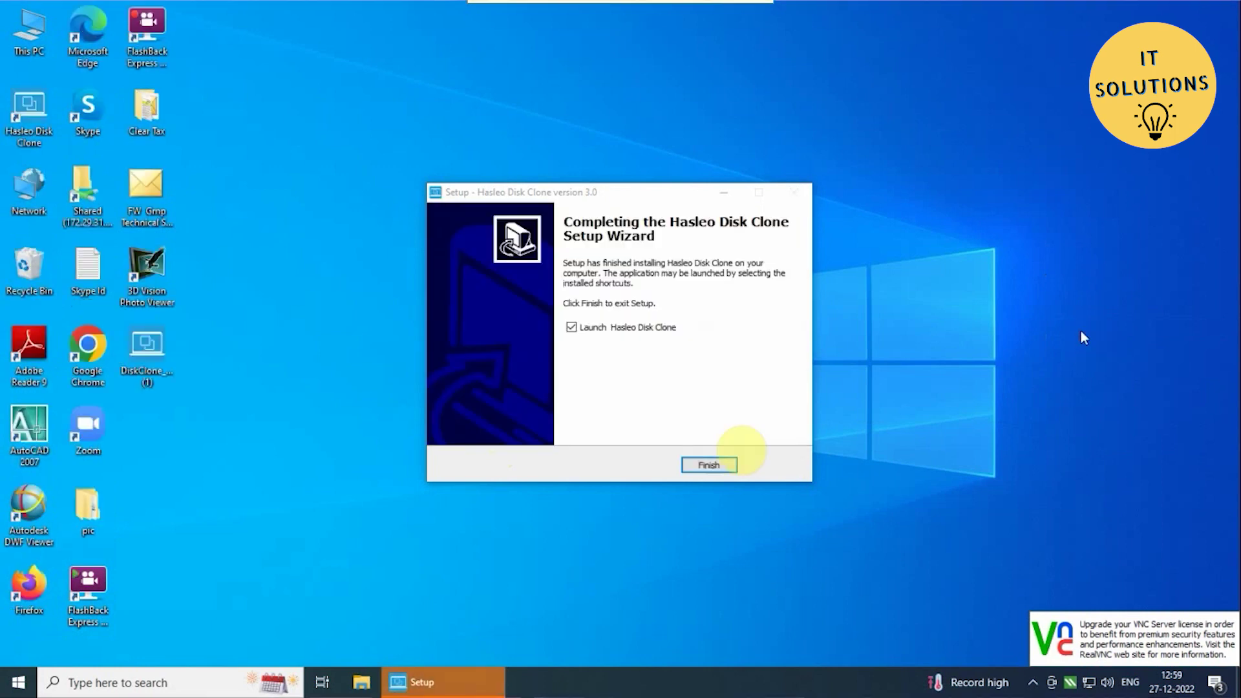
Step: Finish the setup wizard with the option to launch Hasleo Disk Clone enabled
{"action": "left_click", "coordinate": [708, 466]}
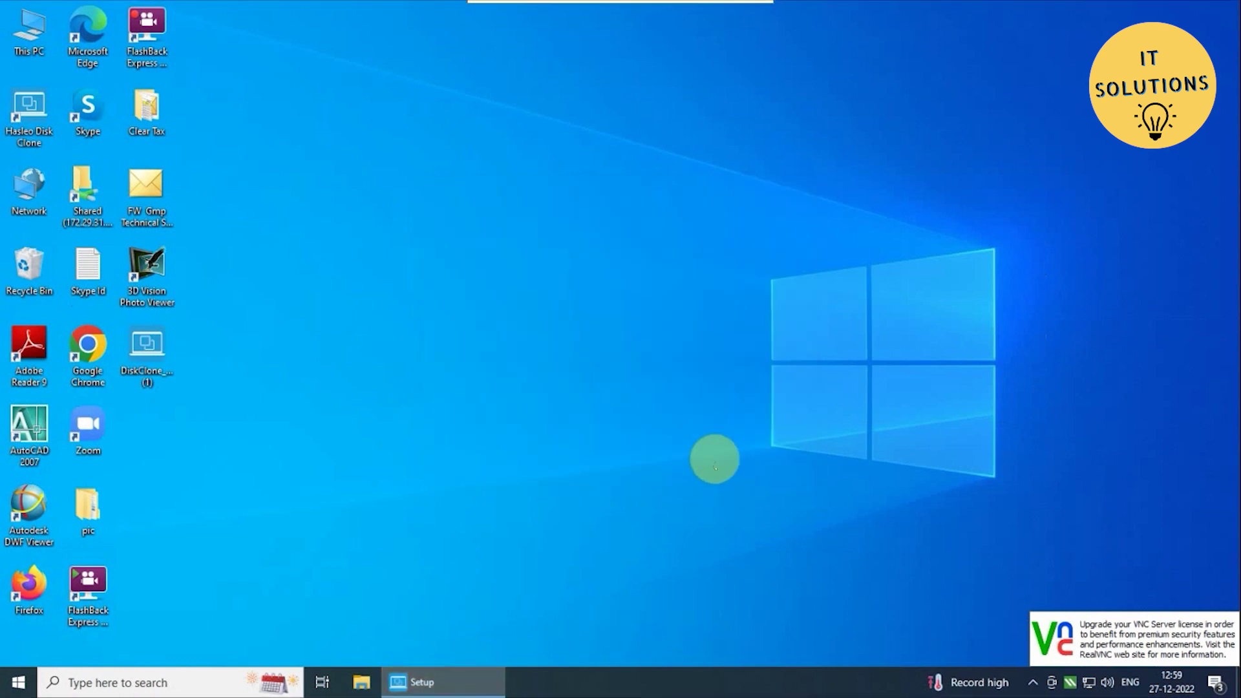
{"action": "right_click", "coordinate": [587, 235]}
{"action": "left_click", "coordinate": [624, 283]}
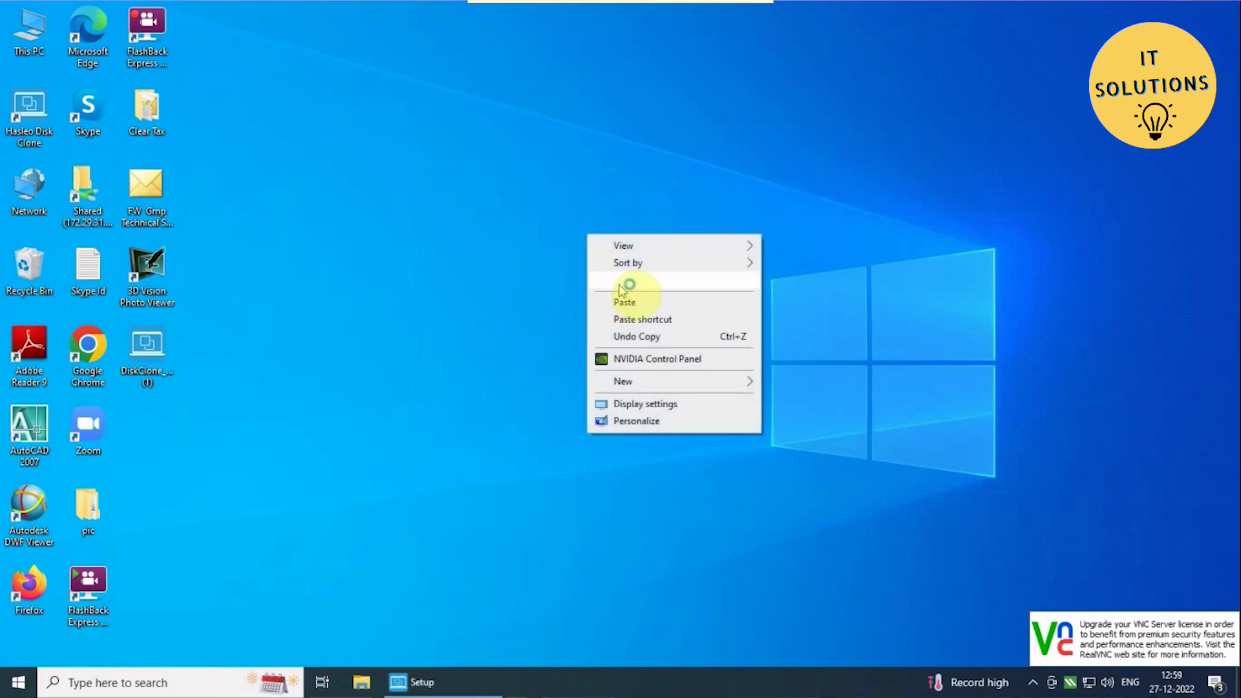
{"action": "right_click", "coordinate": [626, 281]}
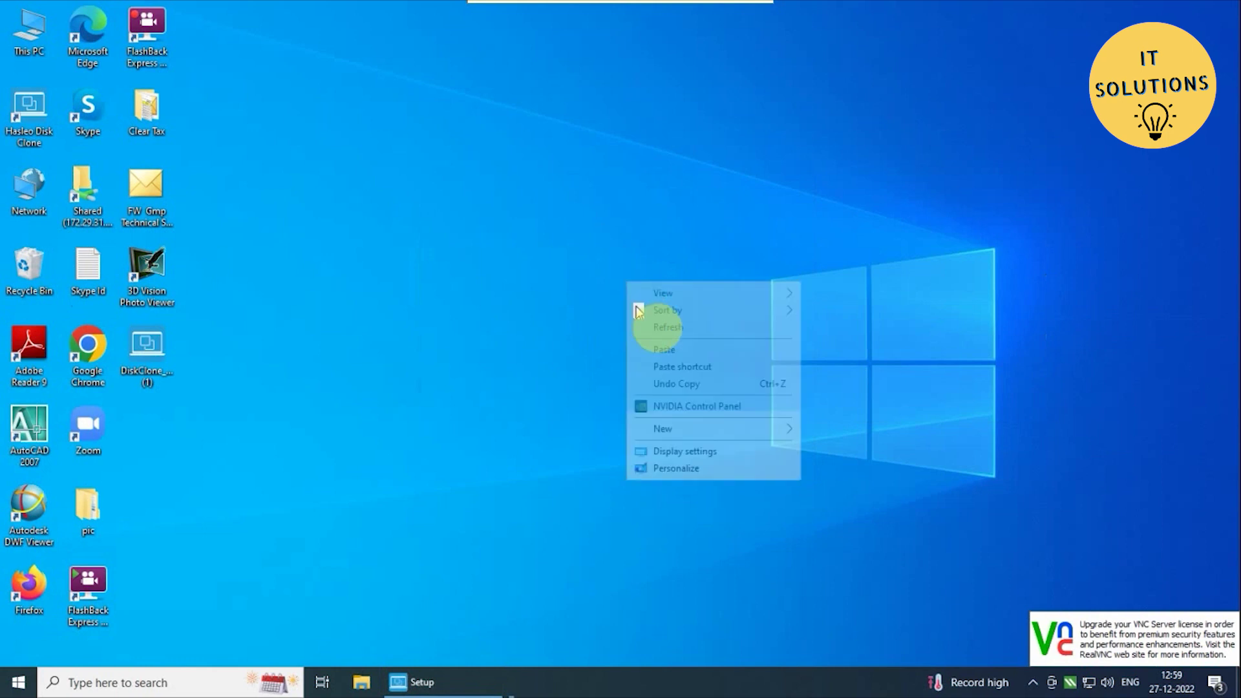
{"action": "left_click", "coordinate": [667, 329]}
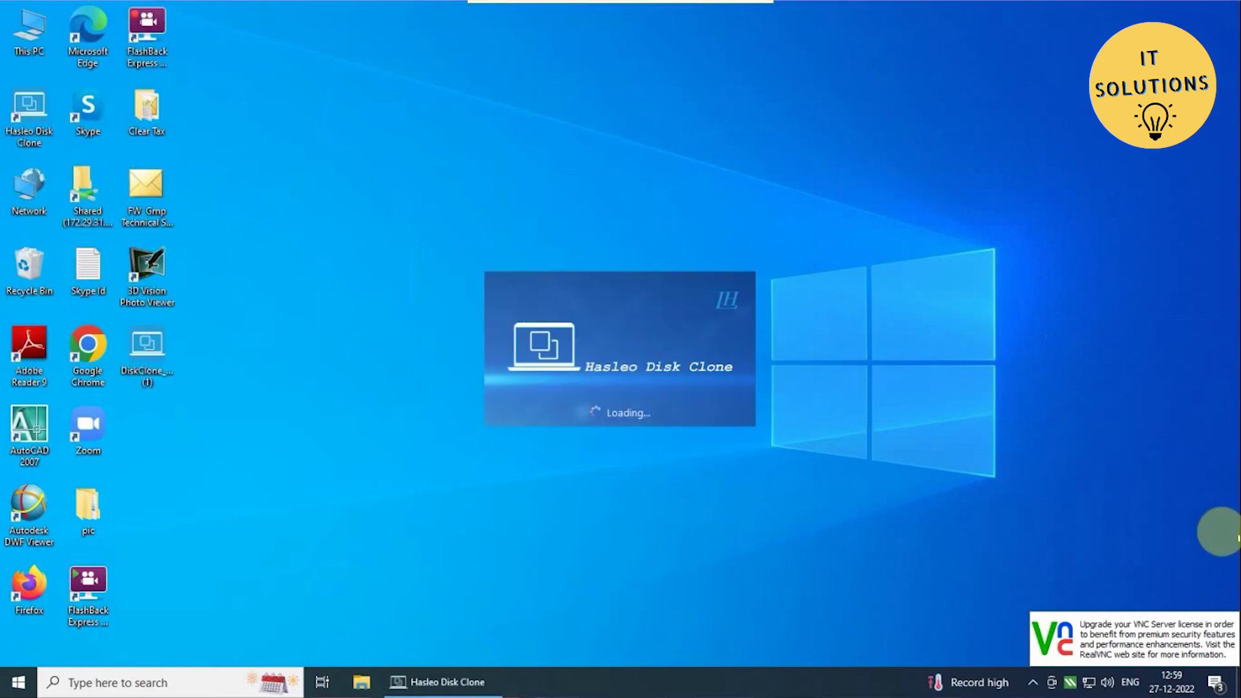
{"action": "right_click", "coordinate": [1118, 288]}
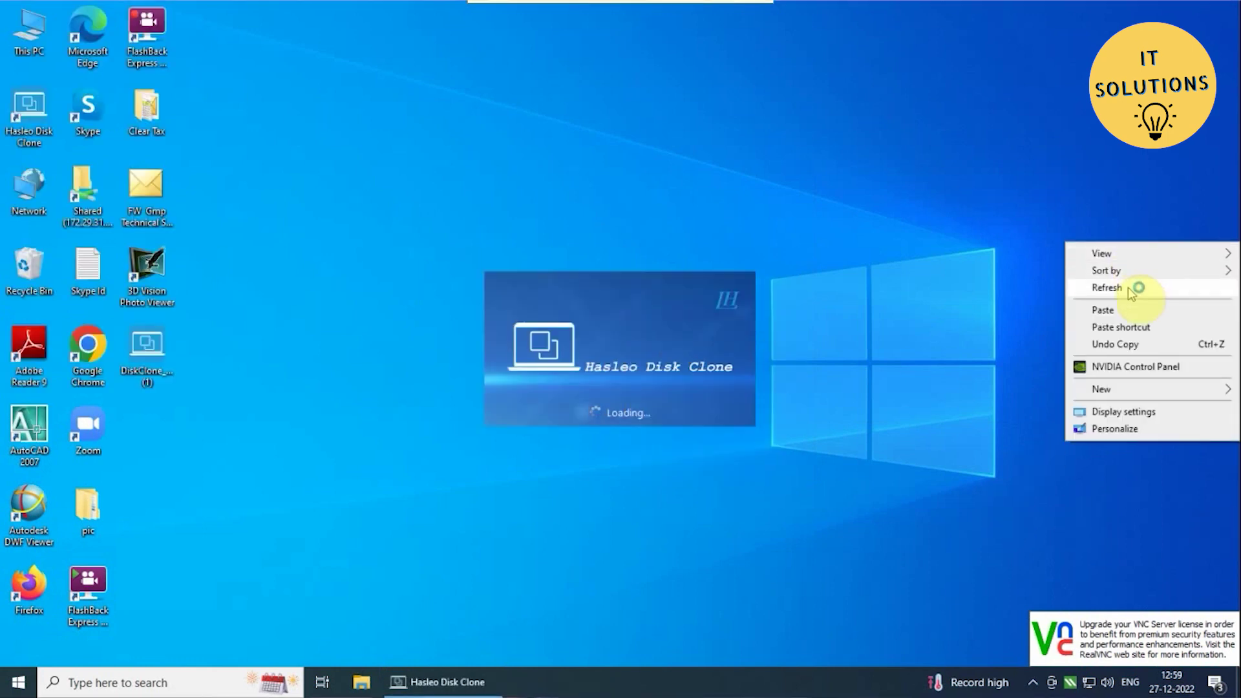
{"action": "left_click", "coordinate": [1127, 289]}
{"action": "right_click", "coordinate": [1120, 282]}
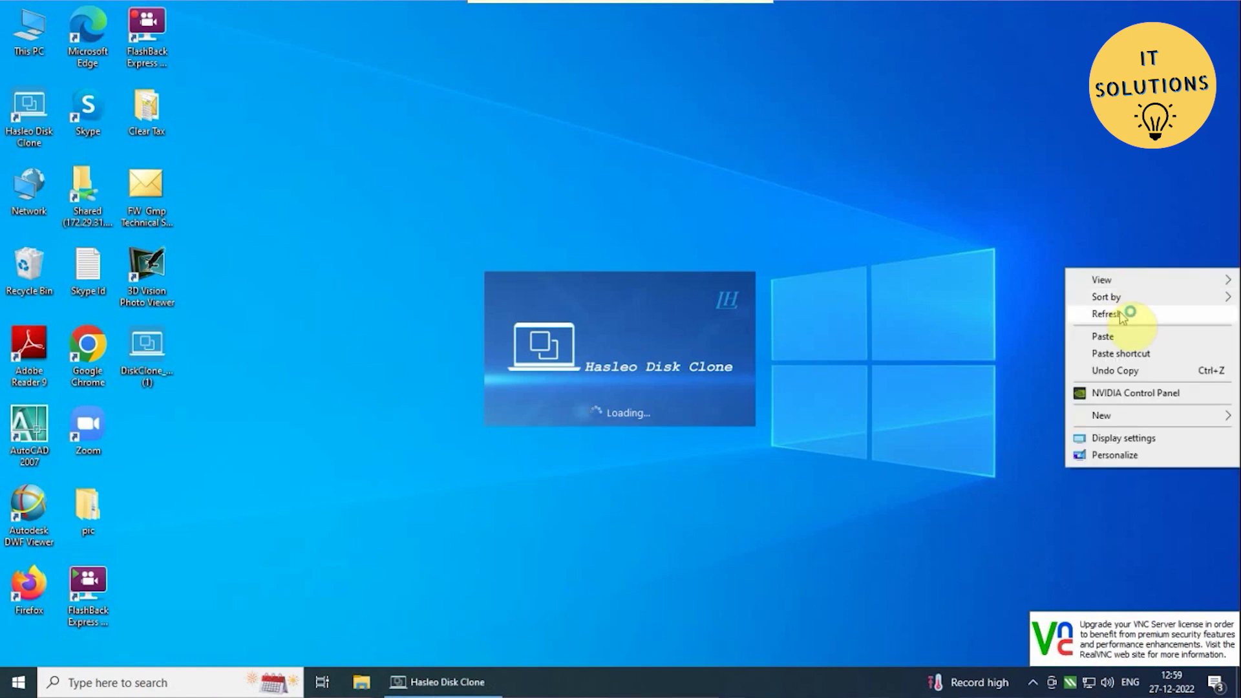
{"action": "left_click", "coordinate": [1120, 315]}
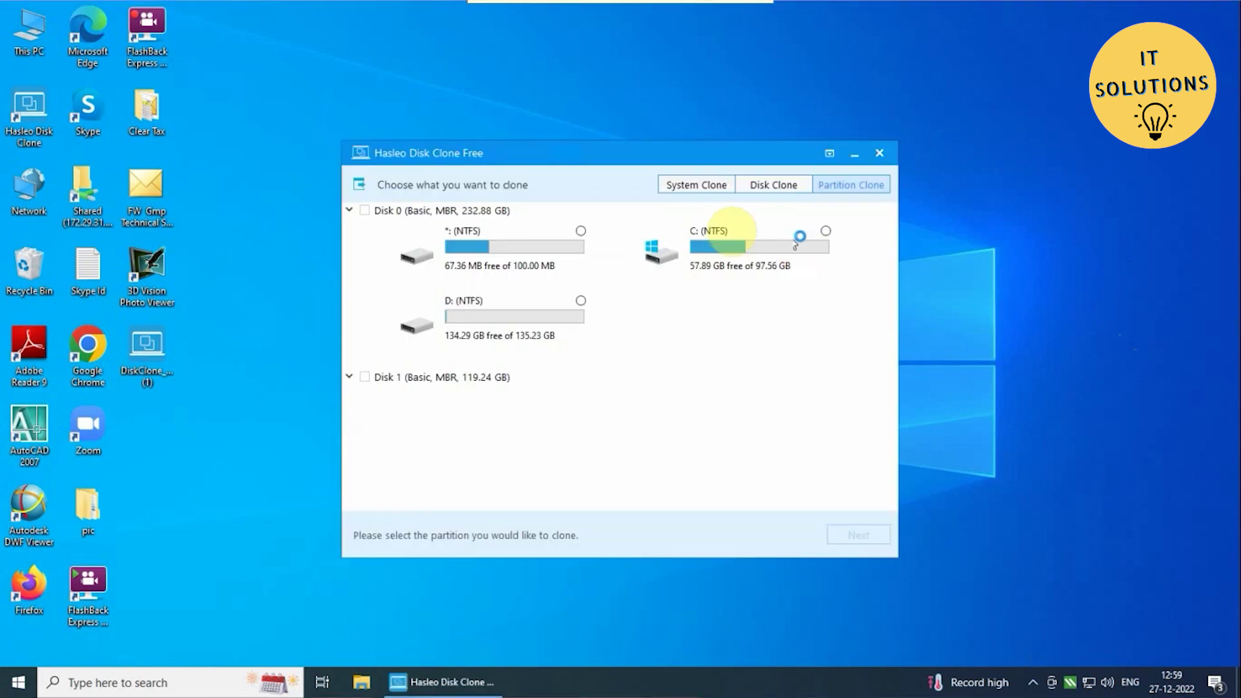
Step: Choose System Clone as the type of clone
{"action": "left_click", "coordinate": [702, 188]}
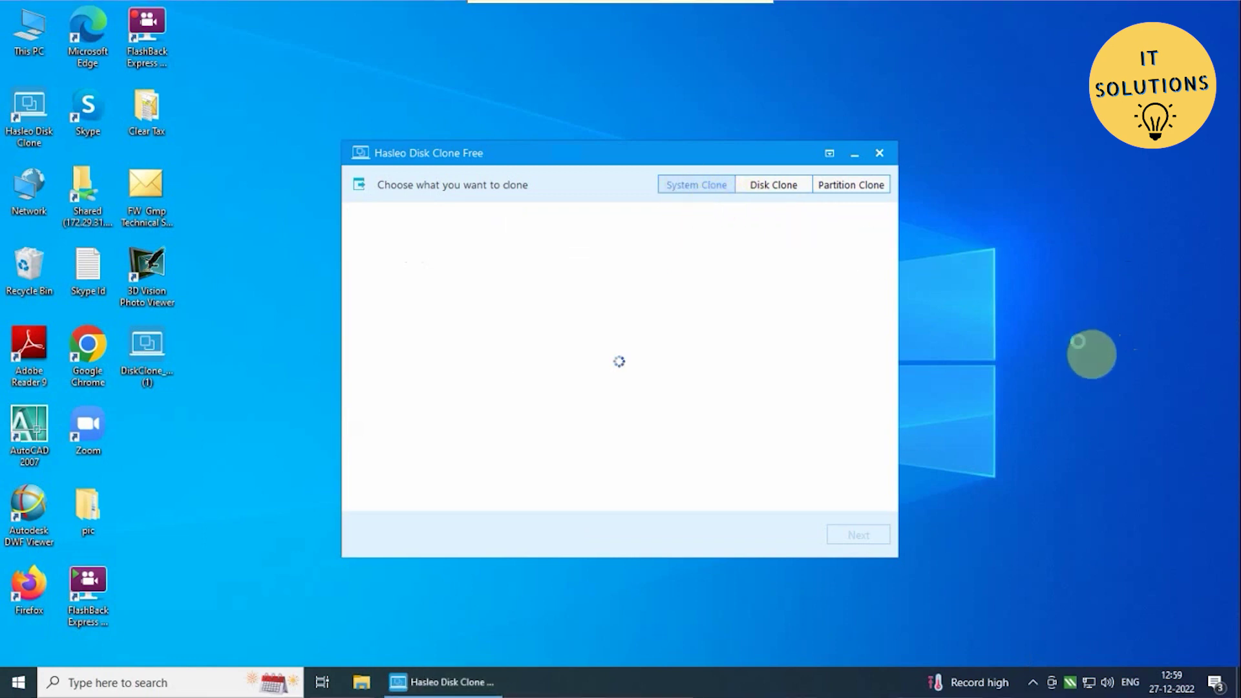
{"action": "right_click", "coordinate": [1079, 343]}
{"action": "left_click", "coordinate": [1090, 337]}
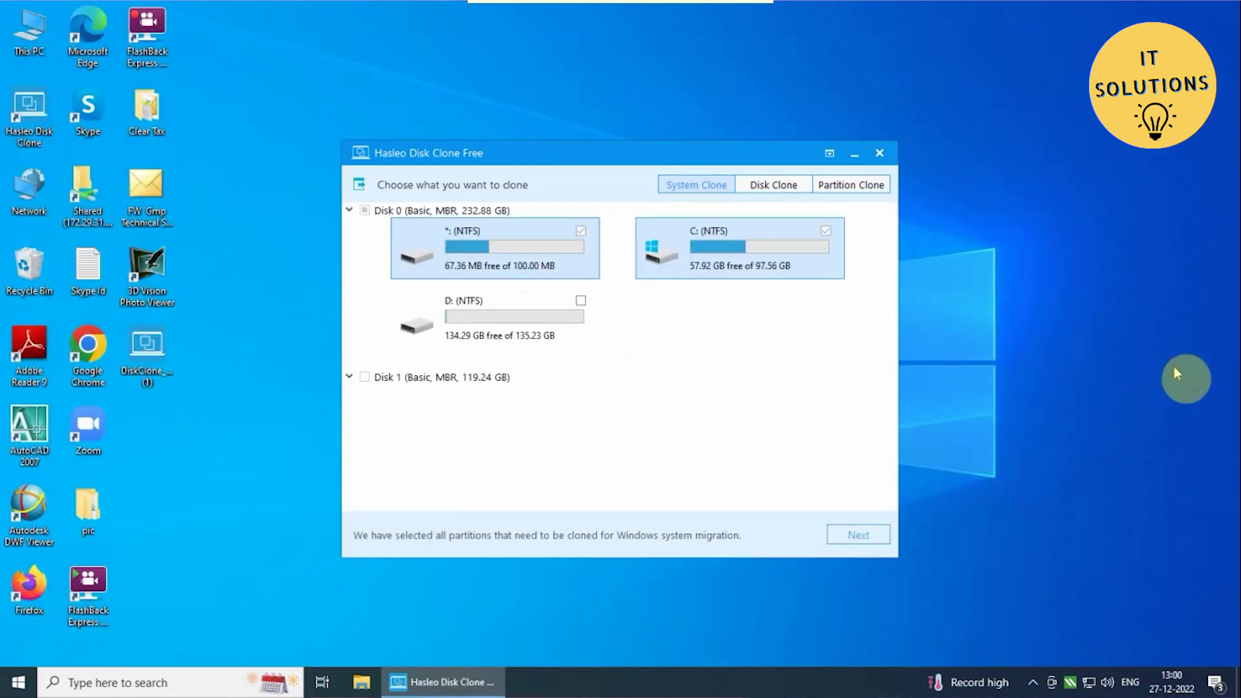
{"action": "right_click", "coordinate": [1167, 315]}
{"action": "left_click", "coordinate": [1177, 365]}
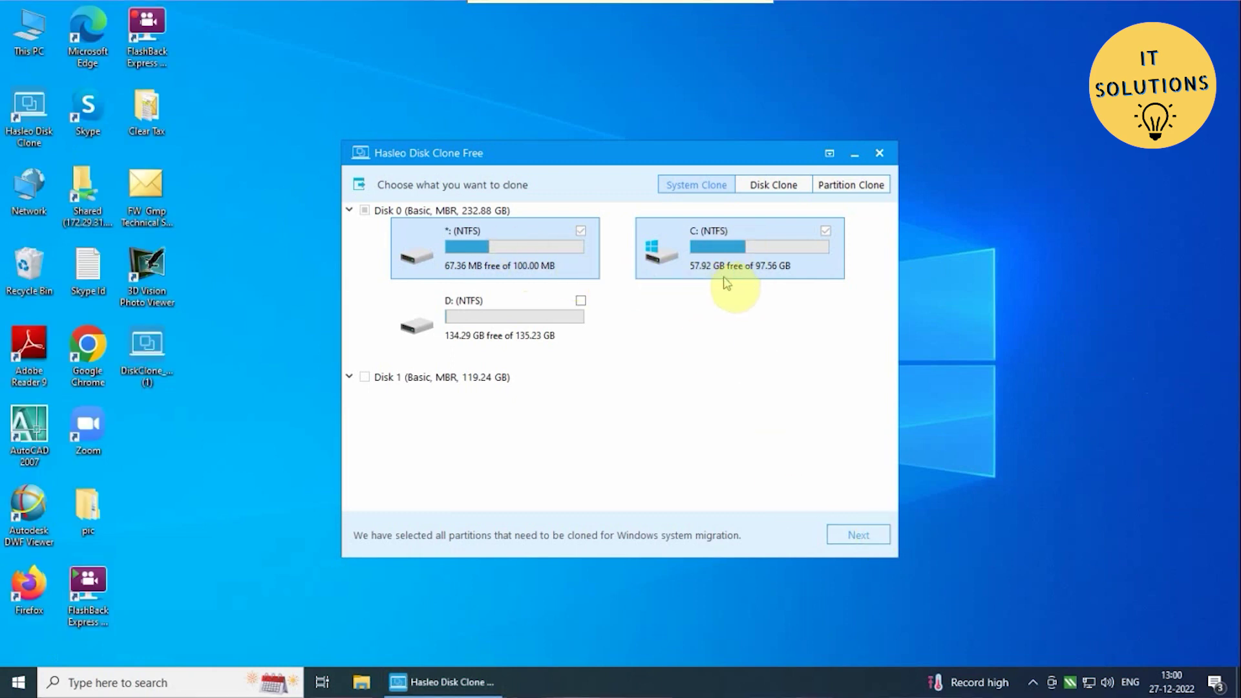
Step: Set the unallocated Disk 1 as the system clone's target, accept the default disk layout and proceed with cloning
{"action": "left_click", "coordinate": [872, 539]}
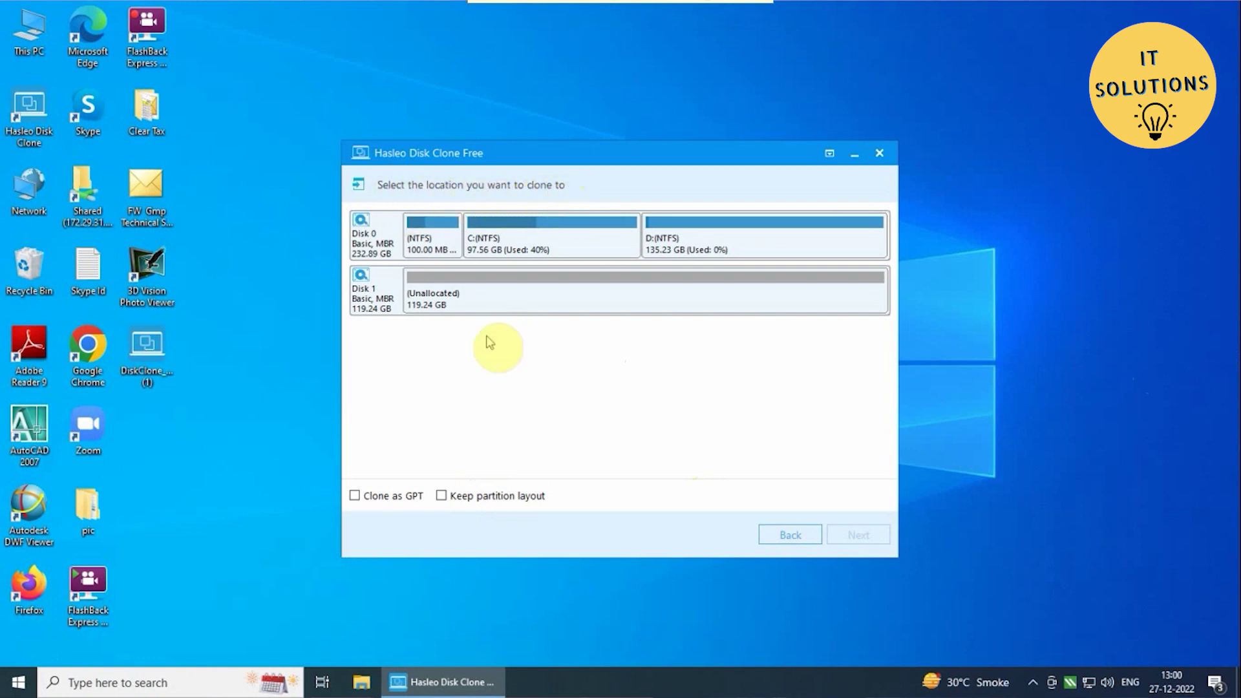
{"action": "left_click", "coordinate": [493, 302]}
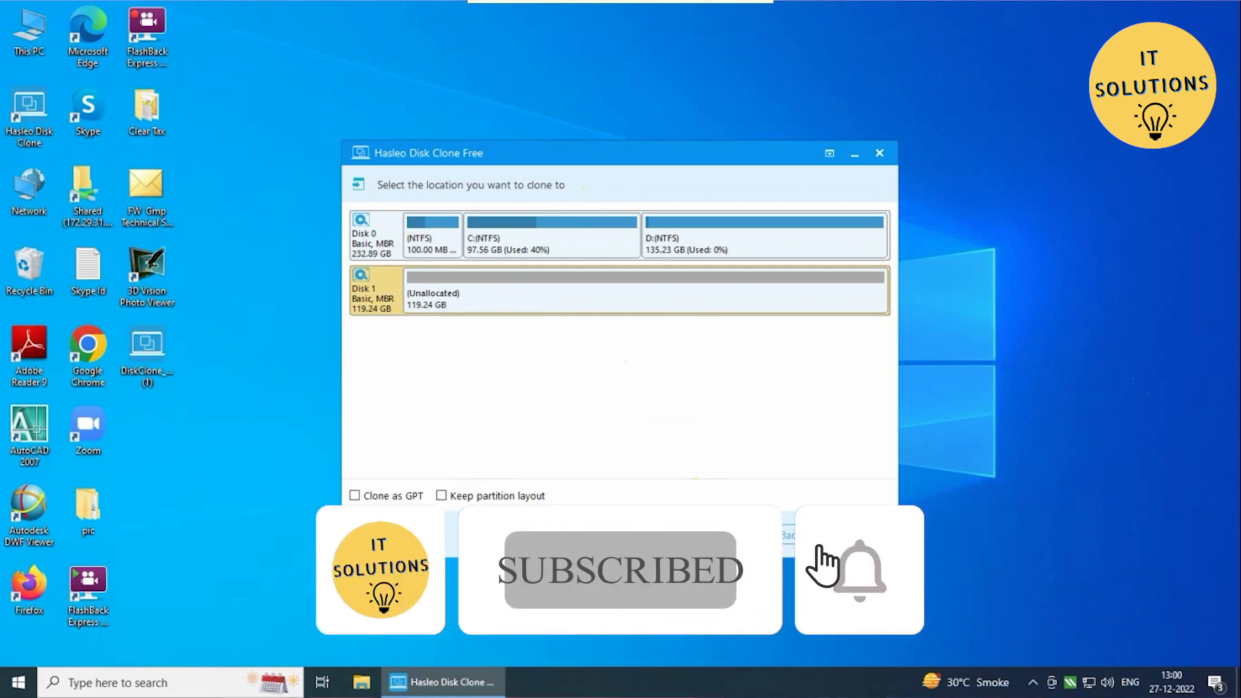
{"action": "left_click", "coordinate": [858, 535]}
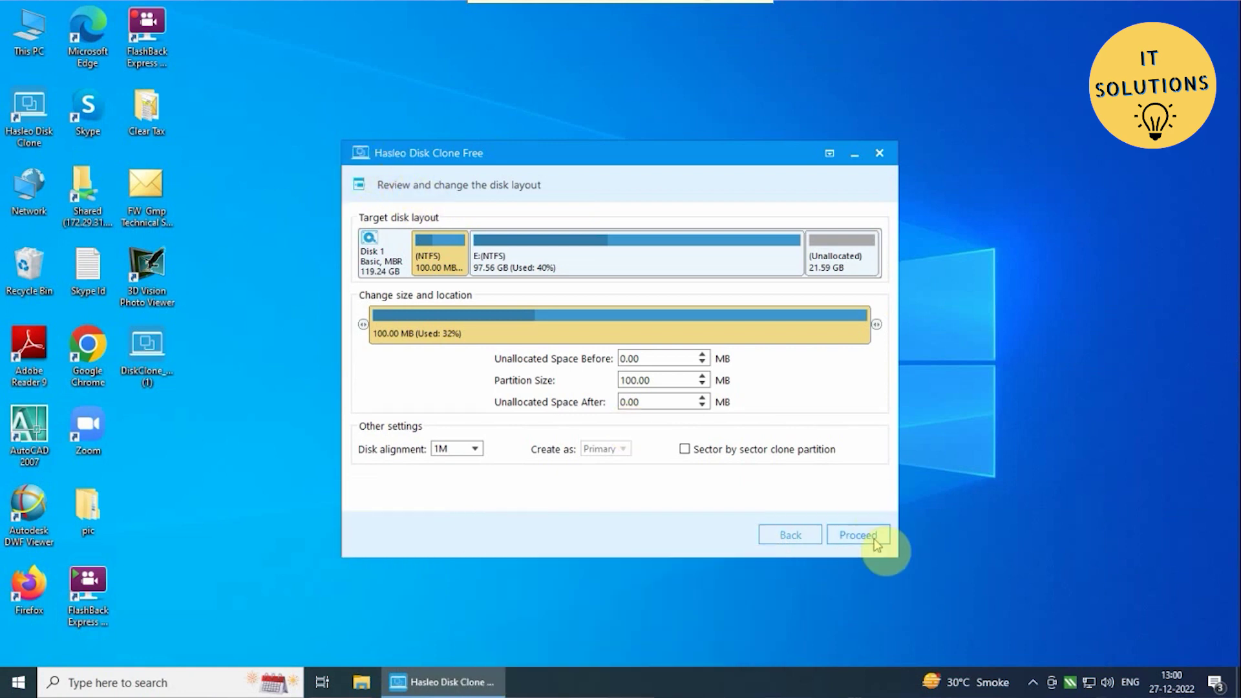
{"action": "left_click", "coordinate": [872, 536]}
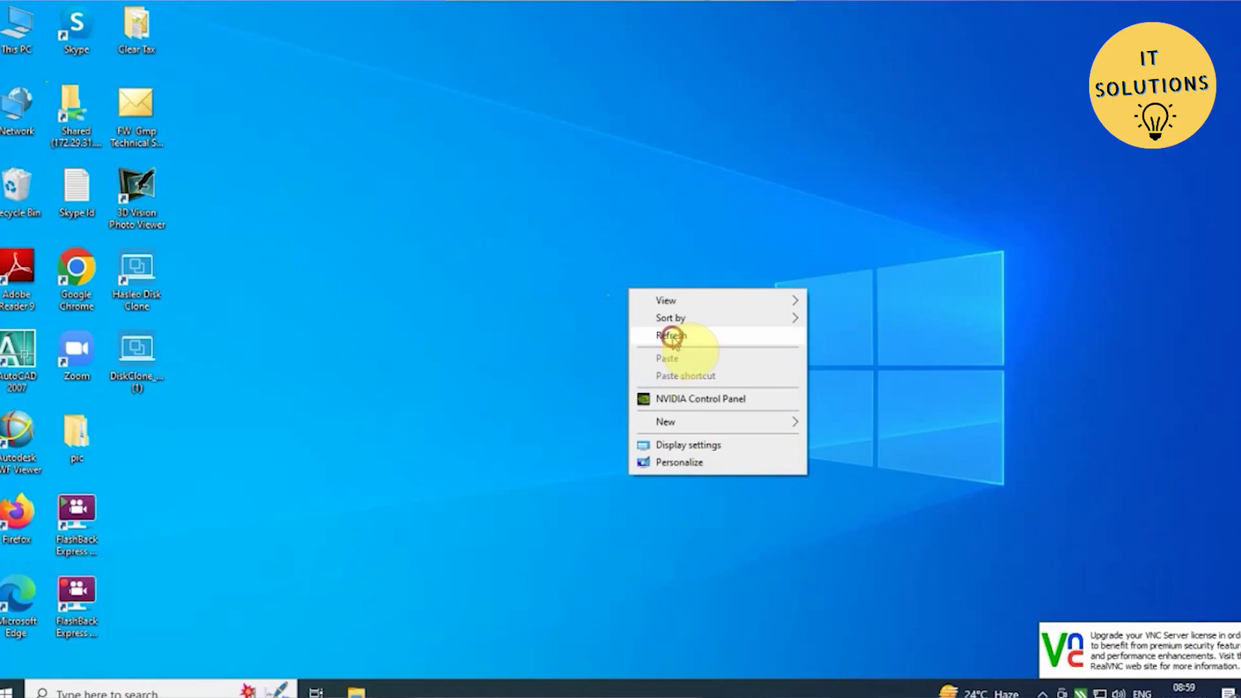
Step: Open Task Manager and examine the computer's performance information
{"action": "left_click", "coordinate": [692, 338]}
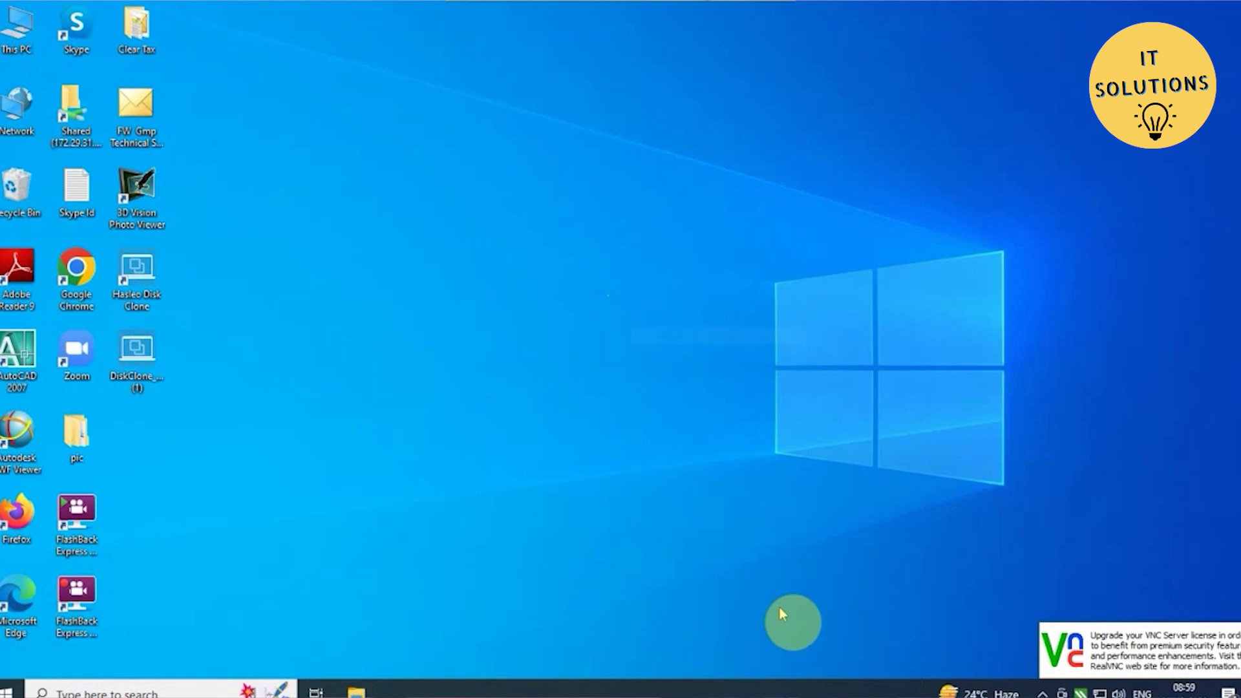
{"action": "right_click", "coordinate": [815, 690]}
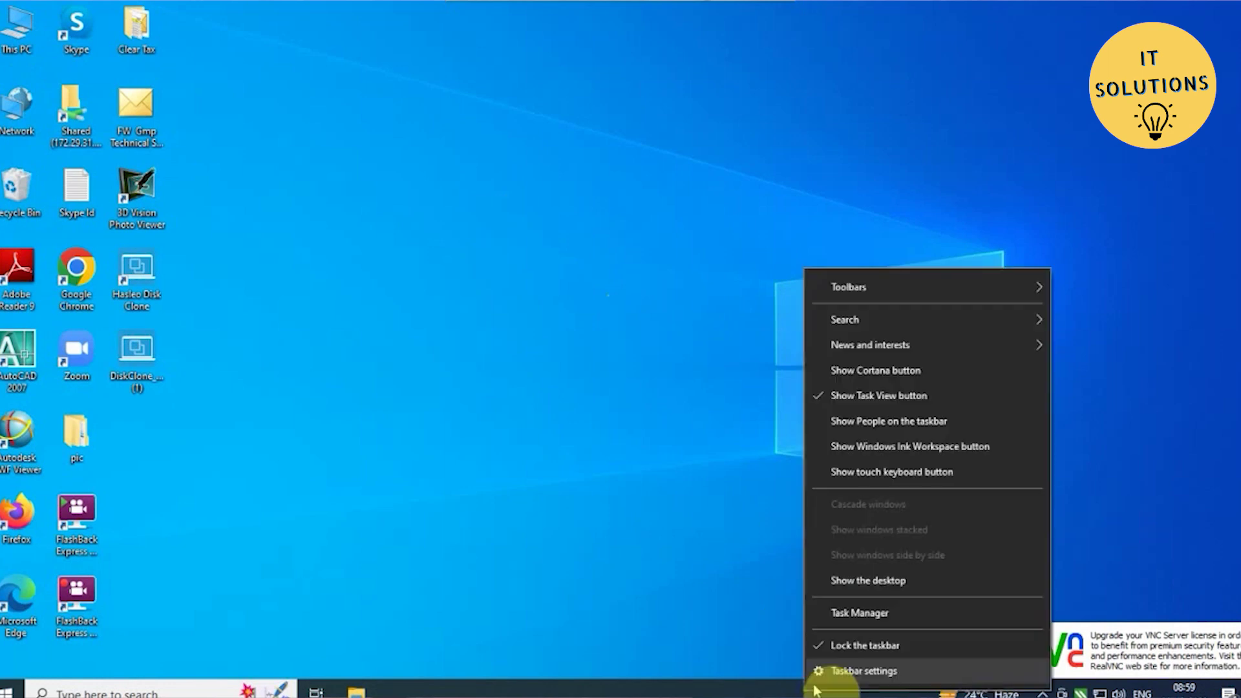
{"action": "left_click", "coordinate": [865, 615]}
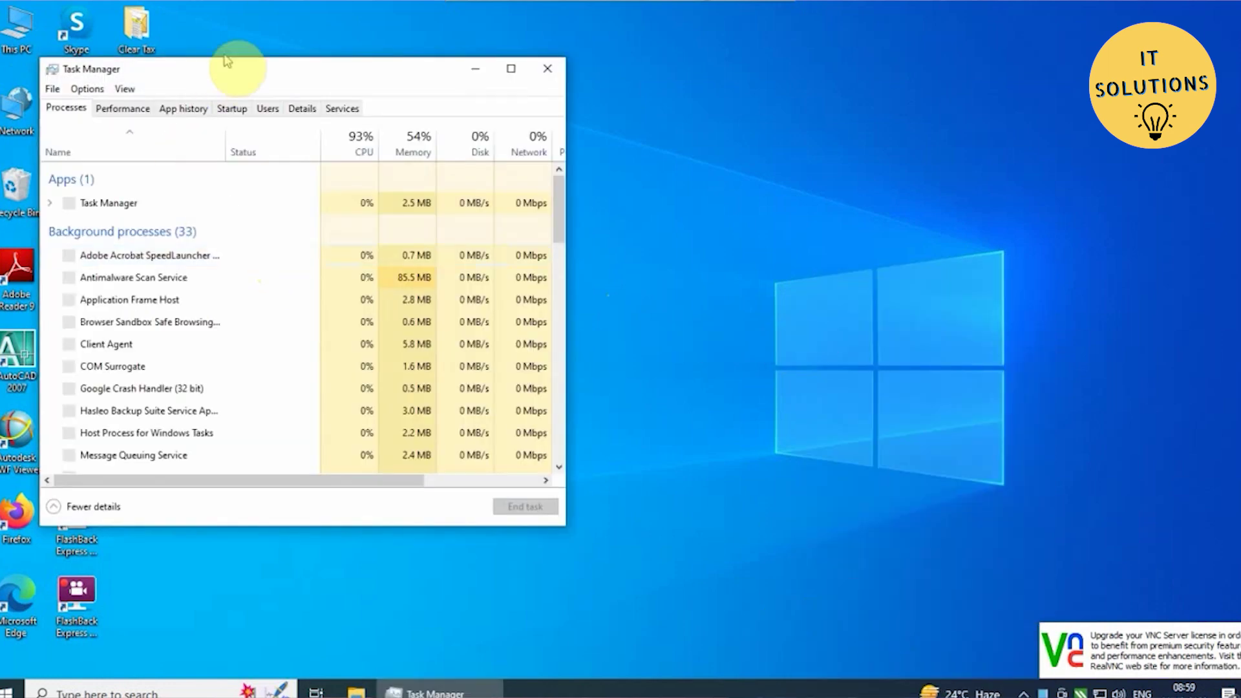
{"action": "left_click_drag", "start_coordinate": [228, 64], "coordinate": [551, 66]}
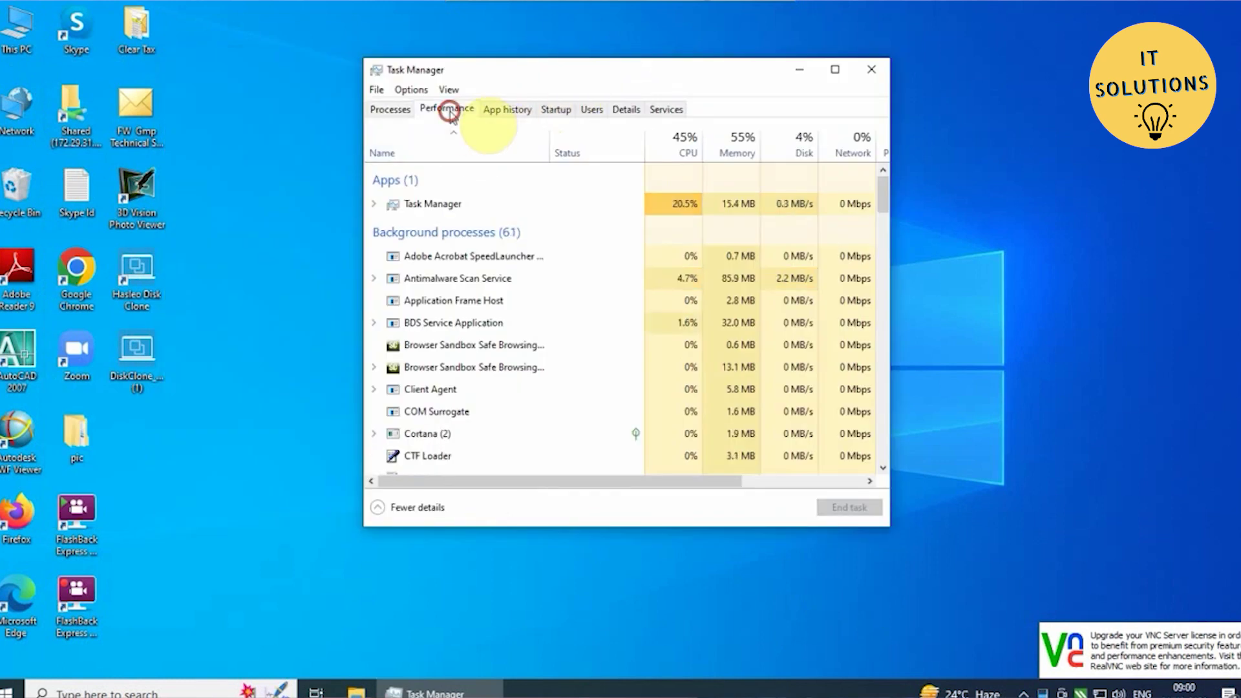
{"action": "left_click", "coordinate": [449, 110]}
{"action": "left_click", "coordinate": [510, 110]}
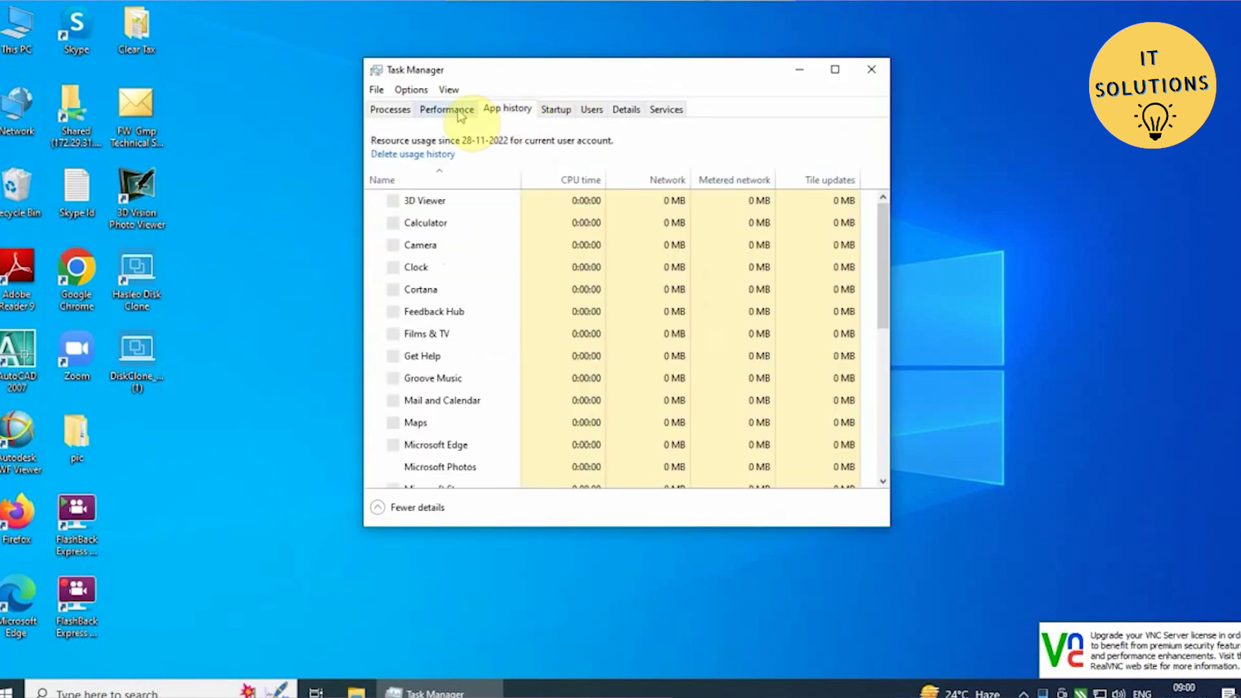
{"action": "left_click", "coordinate": [436, 109]}
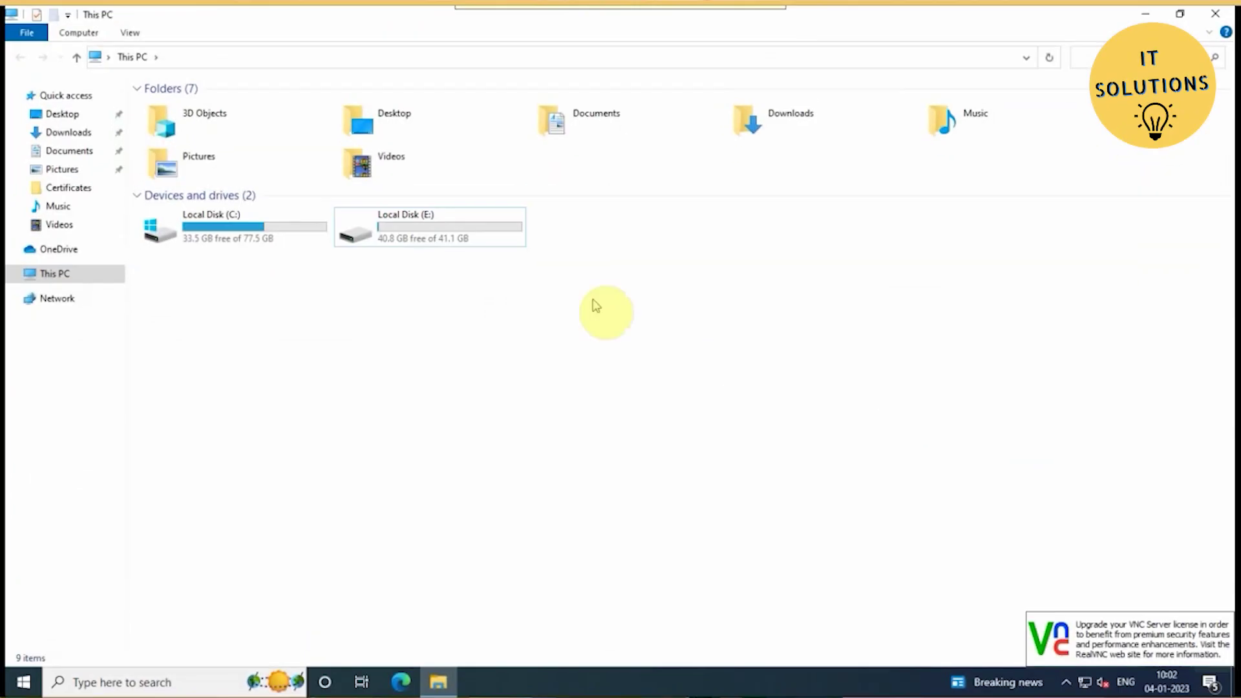
Step: Open the Desktop folder of the accounts5 user profile on drive C: and look through its files
{"action": "double_click", "coordinate": [256, 232]}
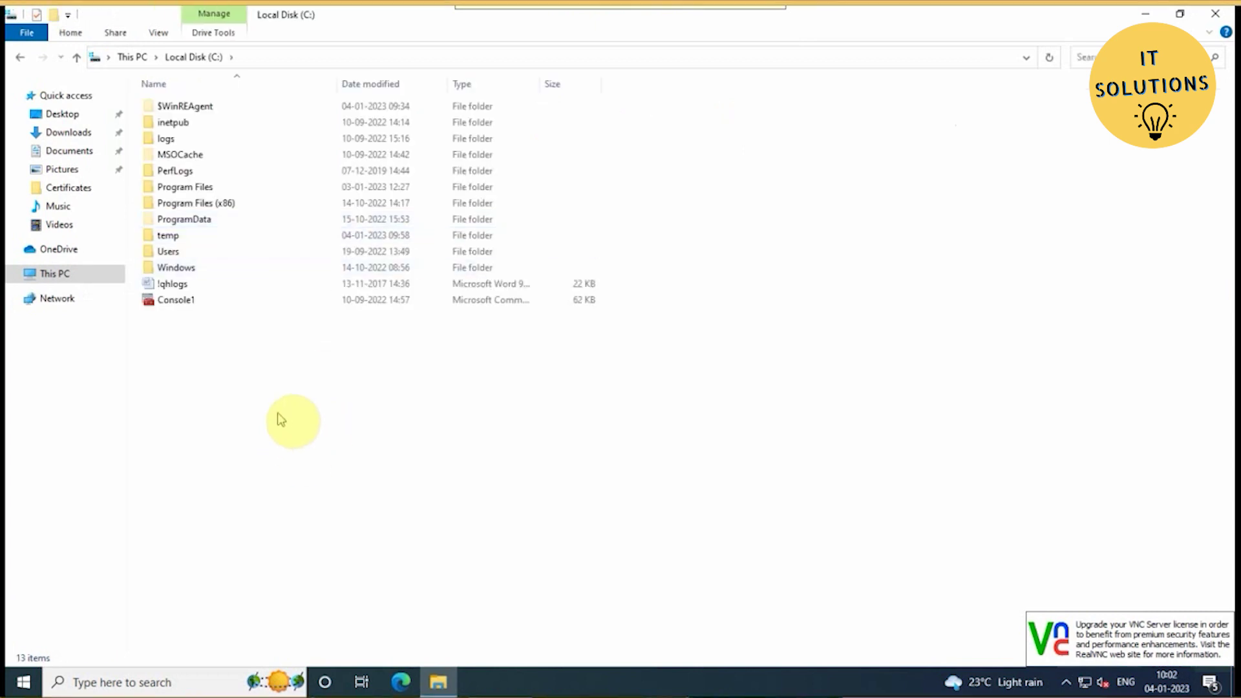
{"action": "double_click", "coordinate": [211, 254]}
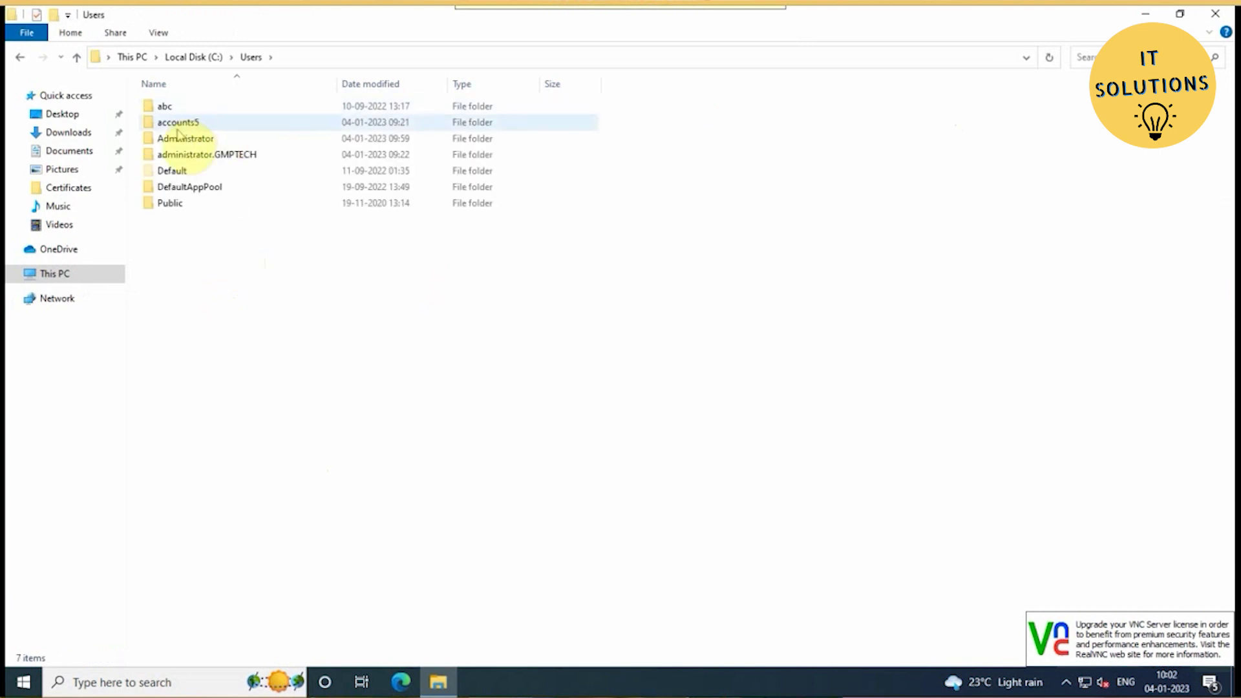
{"action": "double_click", "coordinate": [197, 123]}
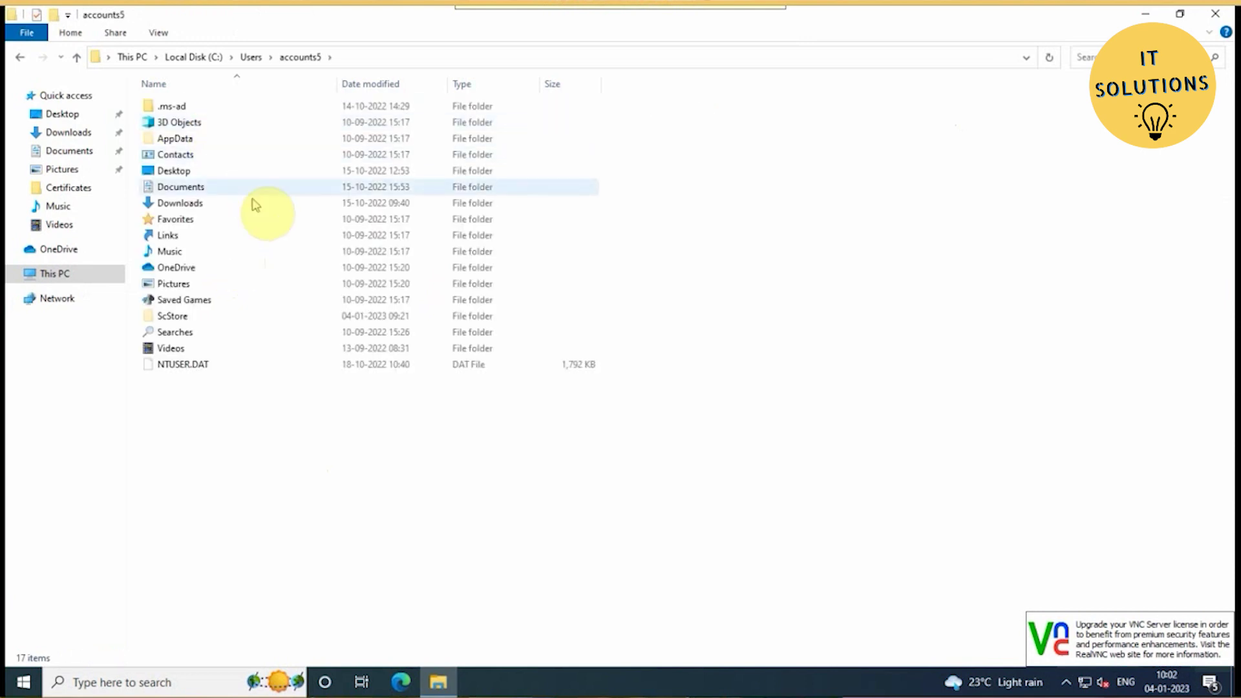
{"action": "double_click", "coordinate": [197, 171]}
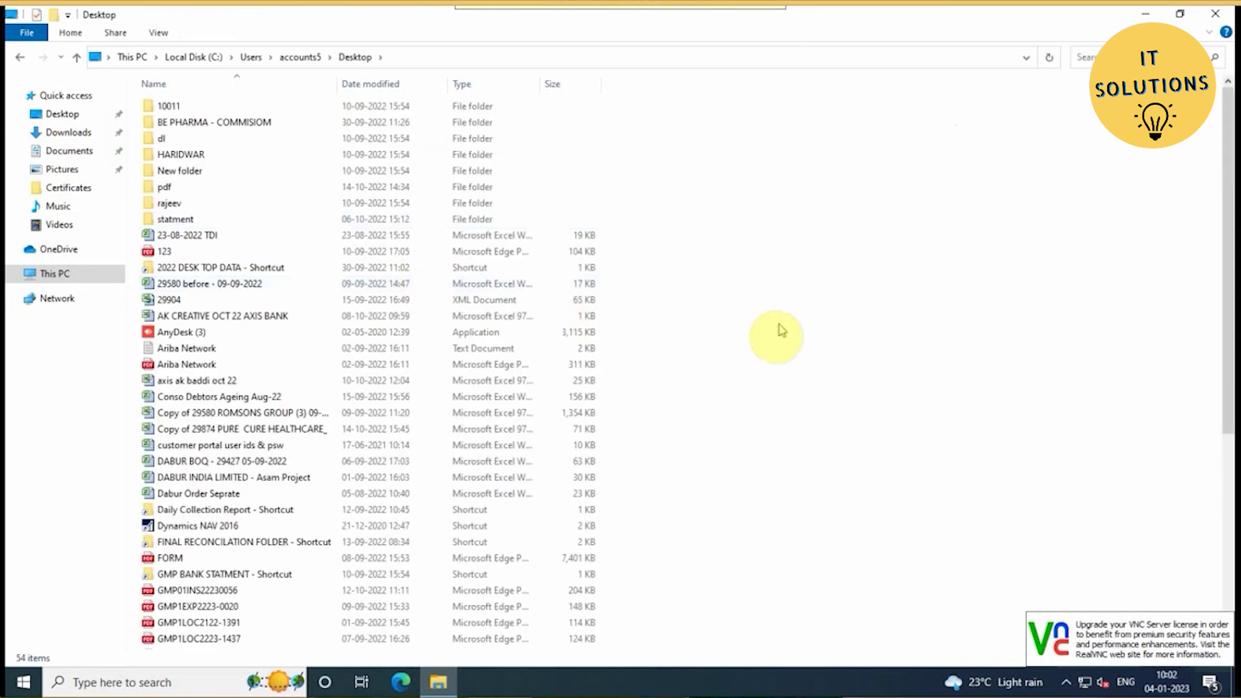
{"action": "scroll", "coordinate": [859, 220], "scroll_direction": "down", "scroll_amount": 7}
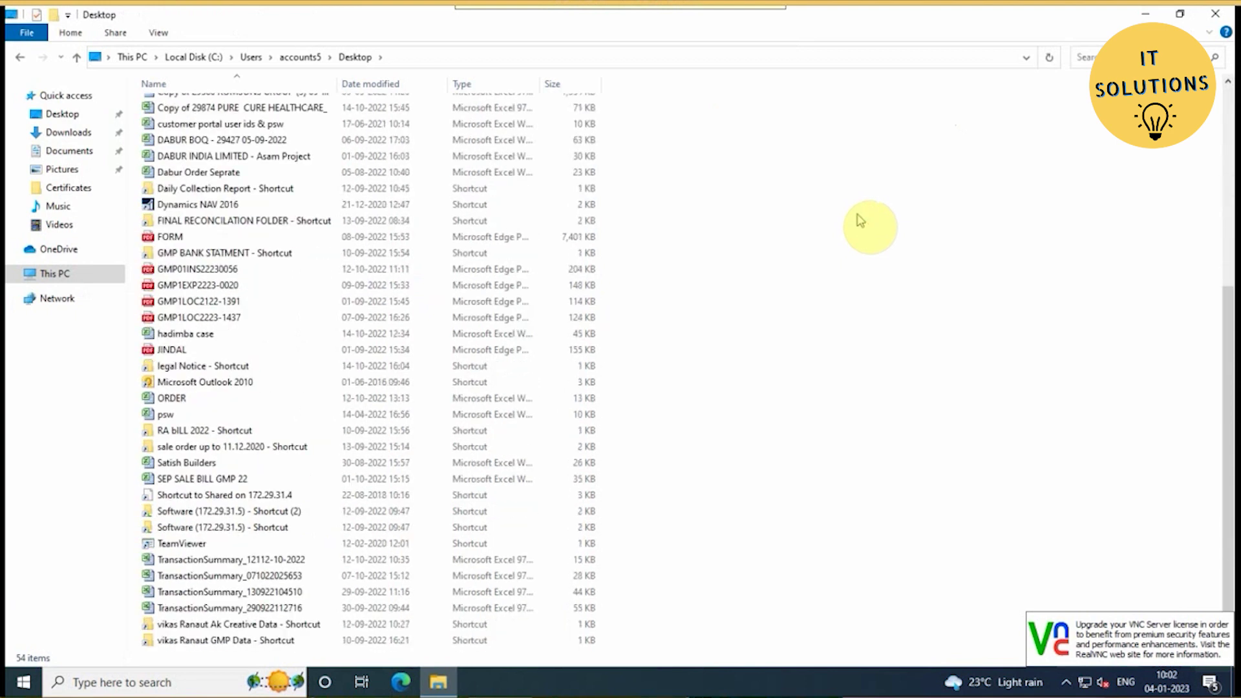
{"action": "scroll", "coordinate": [833, 284], "scroll_direction": "up", "scroll_amount": 7}
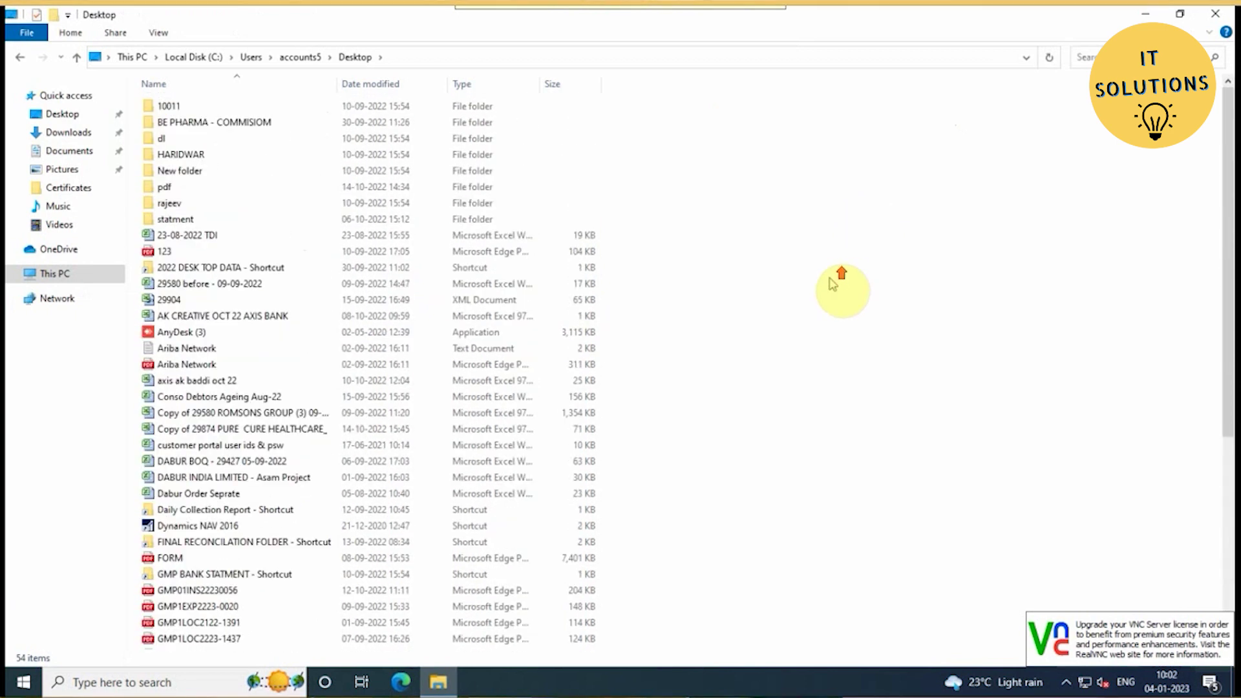
Step: Open Local Disk (E:) from This PC and look through the files in its Downloads folder
{"action": "left_click", "coordinate": [1223, 18]}
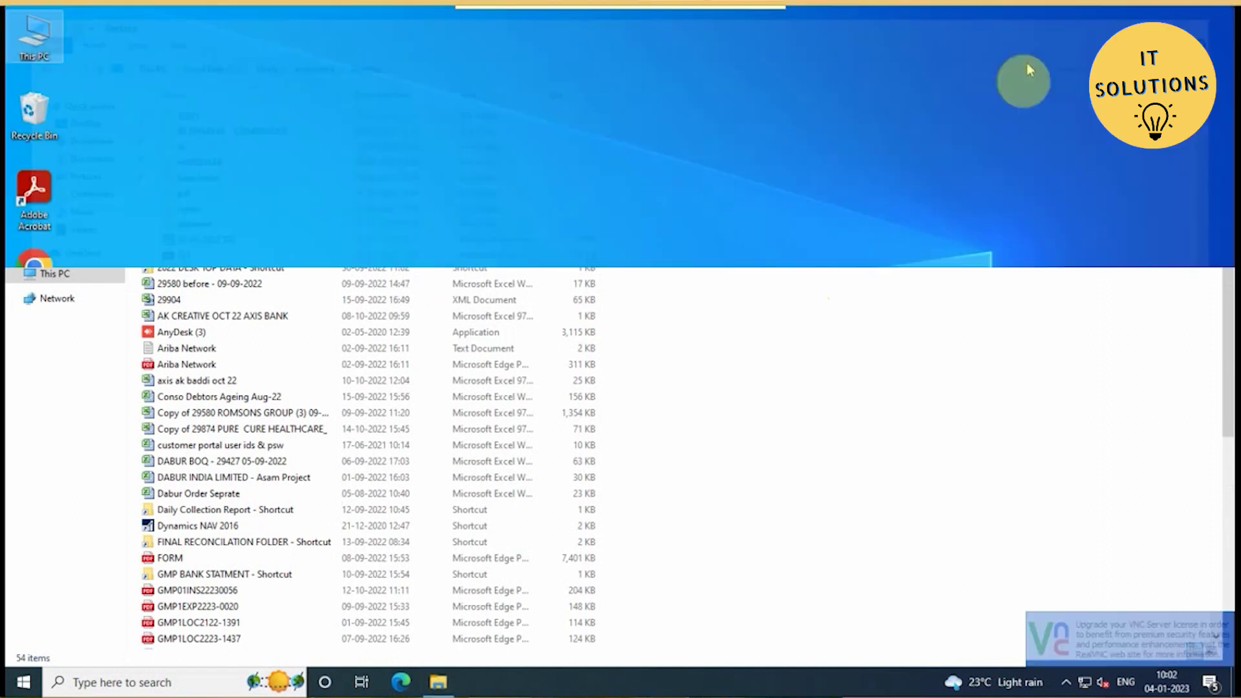
{"action": "double_click", "coordinate": [38, 43]}
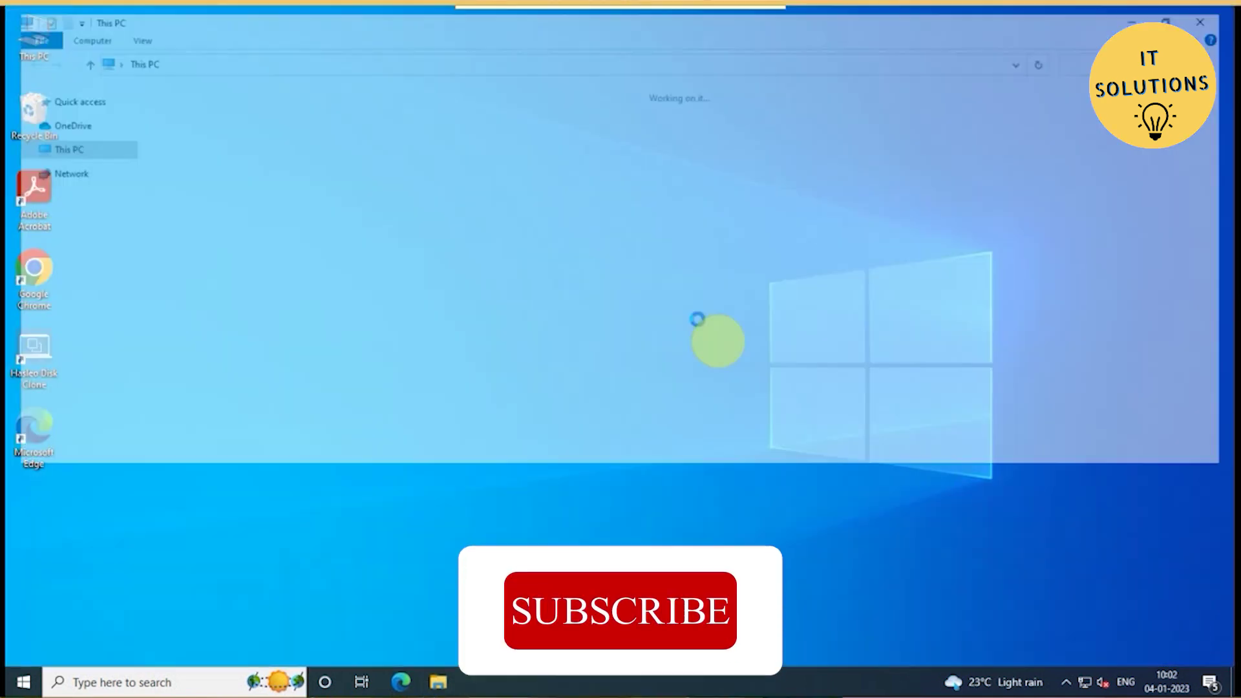
{"action": "double_click", "coordinate": [450, 234]}
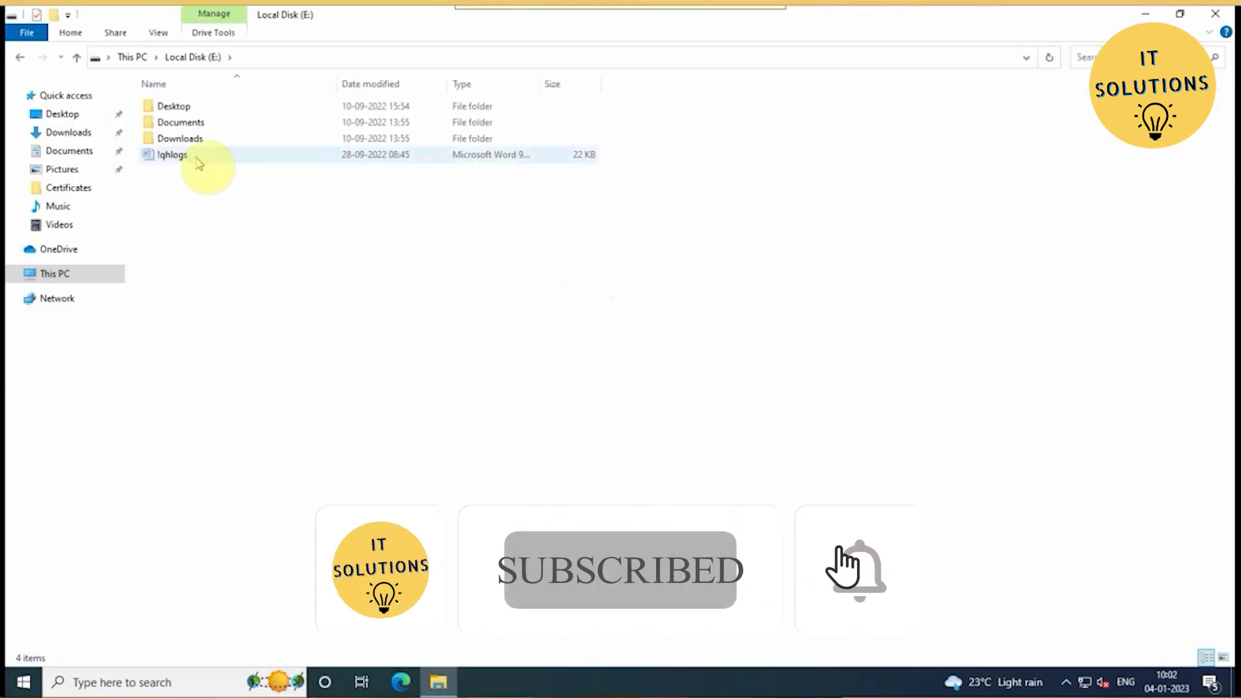
{"action": "left_click", "coordinate": [213, 105]}
{"action": "left_click", "coordinate": [221, 137]}
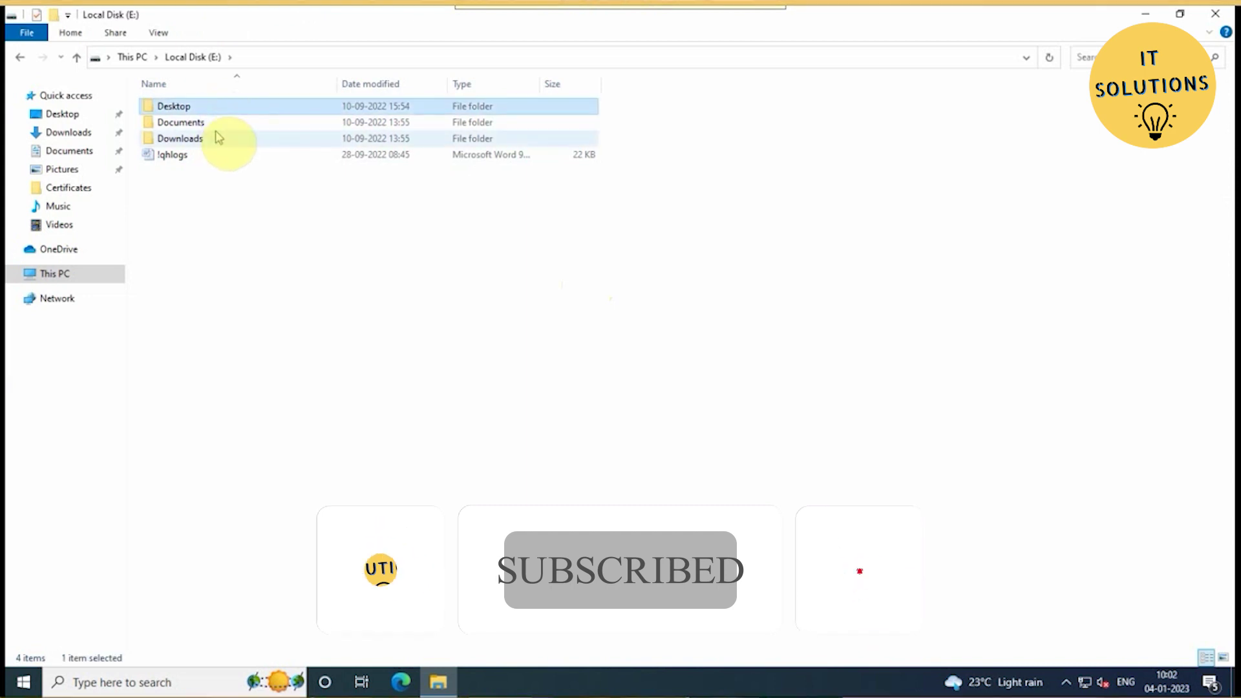
{"action": "double_click", "coordinate": [220, 137]}
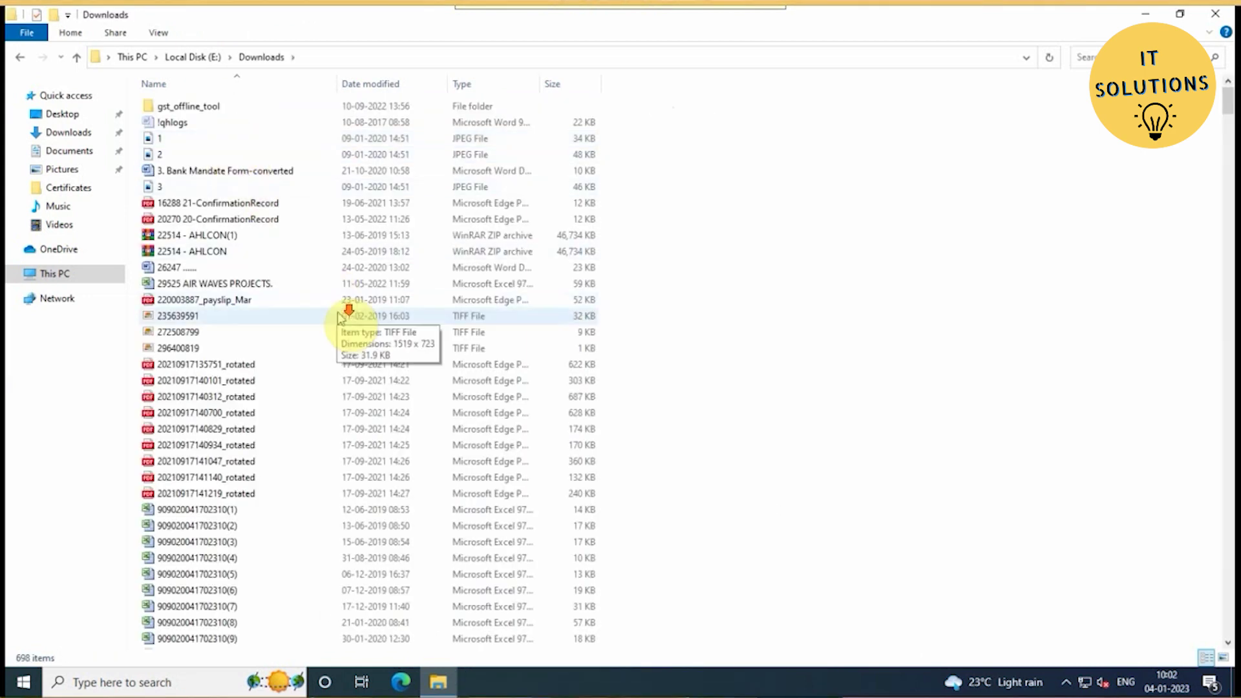
{"action": "scroll", "coordinate": [348, 313], "scroll_direction": "down", "scroll_amount": 5}
{"action": "left_click", "coordinate": [20, 58]}
Step: Check the combined properties of all the folders and files on drive E:
{"action": "left_click_drag", "start_coordinate": [238, 195], "coordinate": [174, 103]}
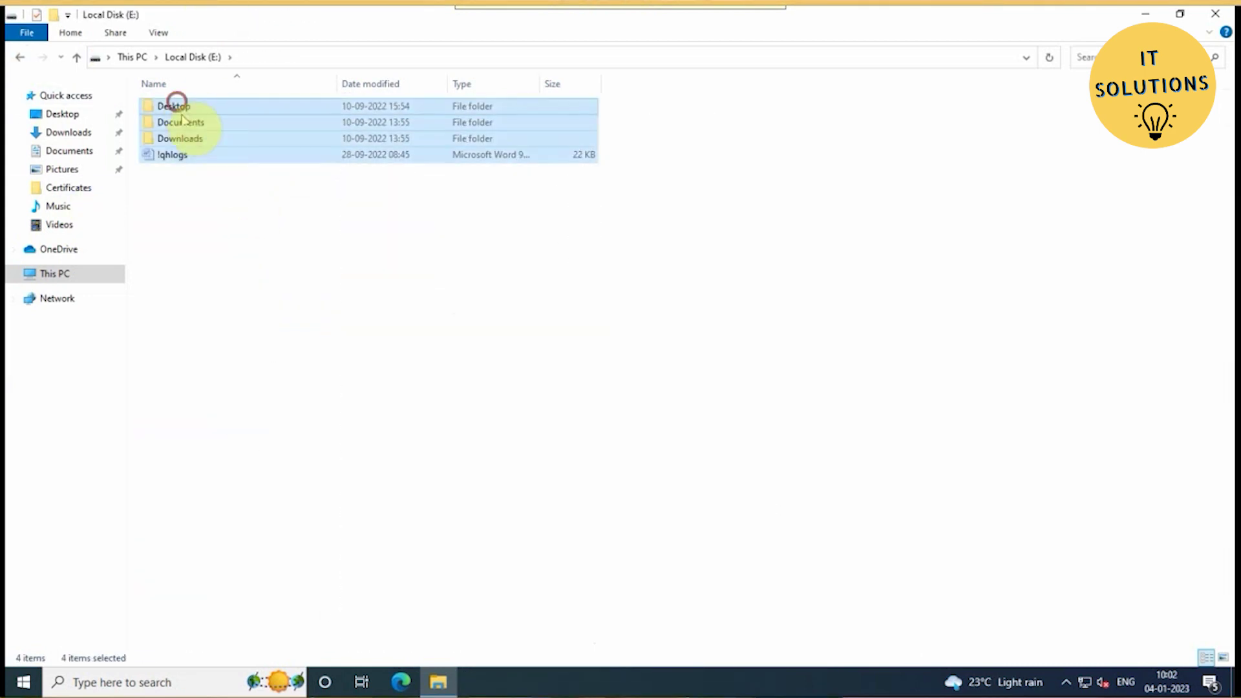
{"action": "right_click", "coordinate": [184, 118]}
{"action": "left_click", "coordinate": [229, 396]}
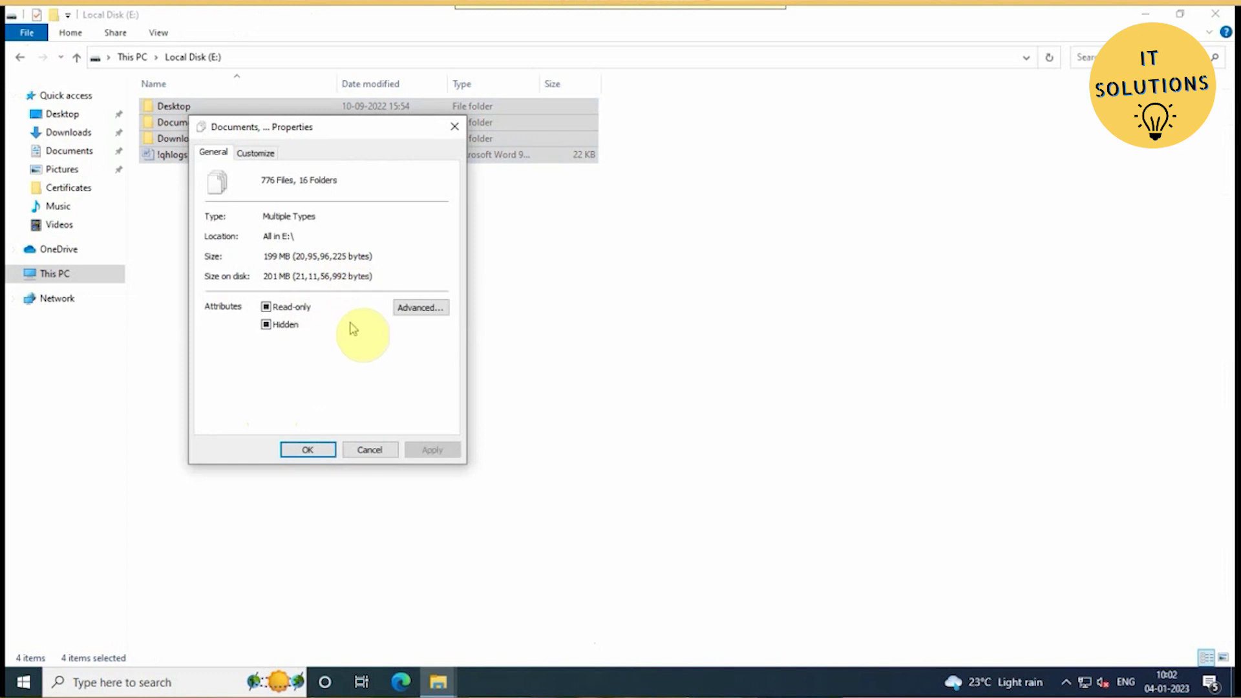
{"action": "left_click", "coordinate": [318, 452]}
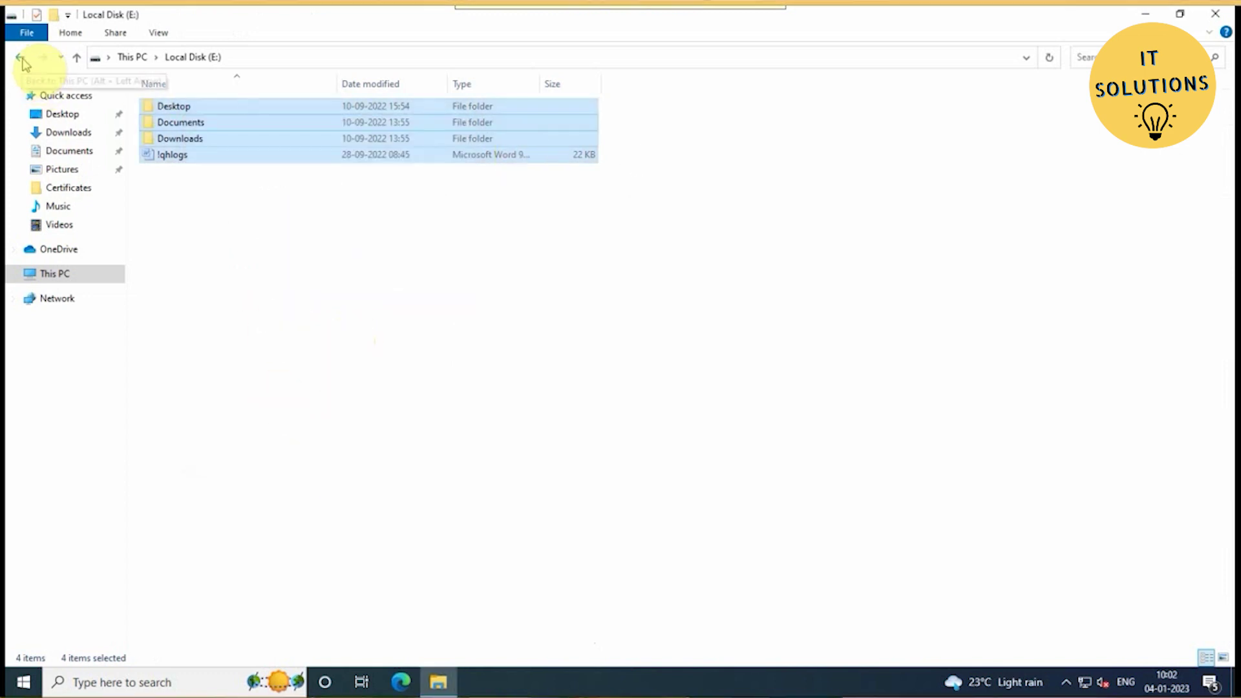
{"action": "left_click", "coordinate": [1219, 14]}
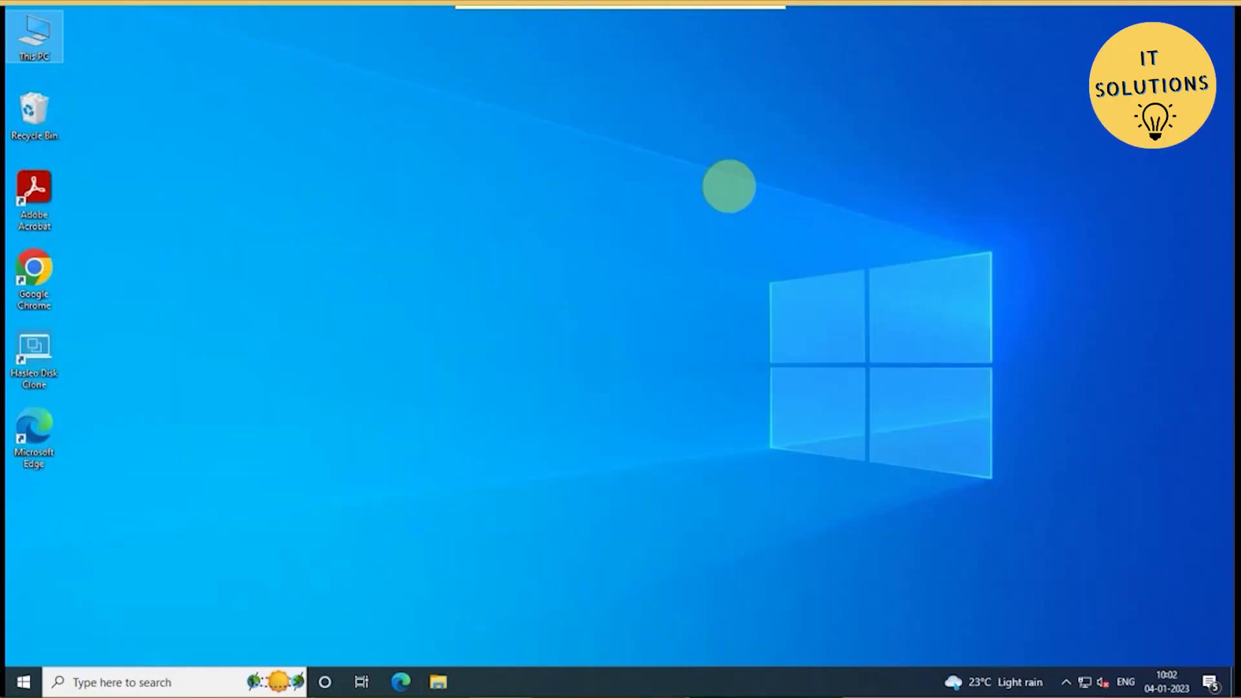
Step: Open Computer Management and examine the hardware in Device Manager and the partitions in Disk Management
{"action": "right_click", "coordinate": [37, 42]}
{"action": "left_click", "coordinate": [73, 88]}
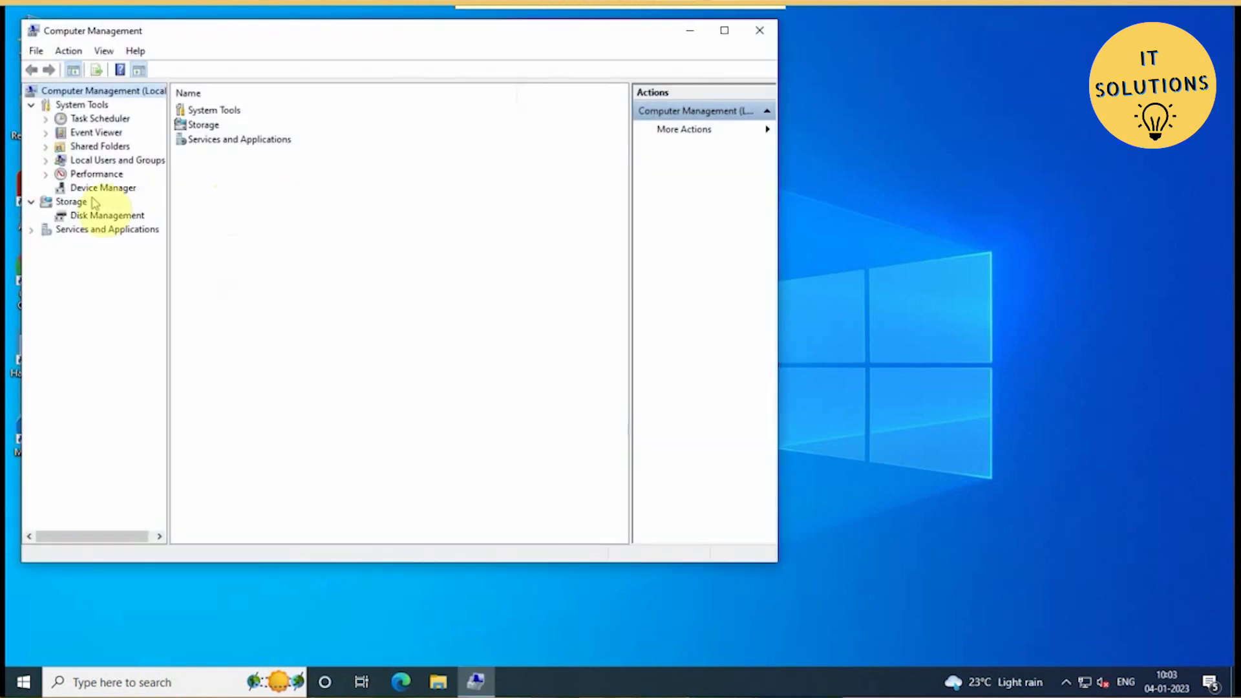
{"action": "left_click", "coordinate": [126, 188]}
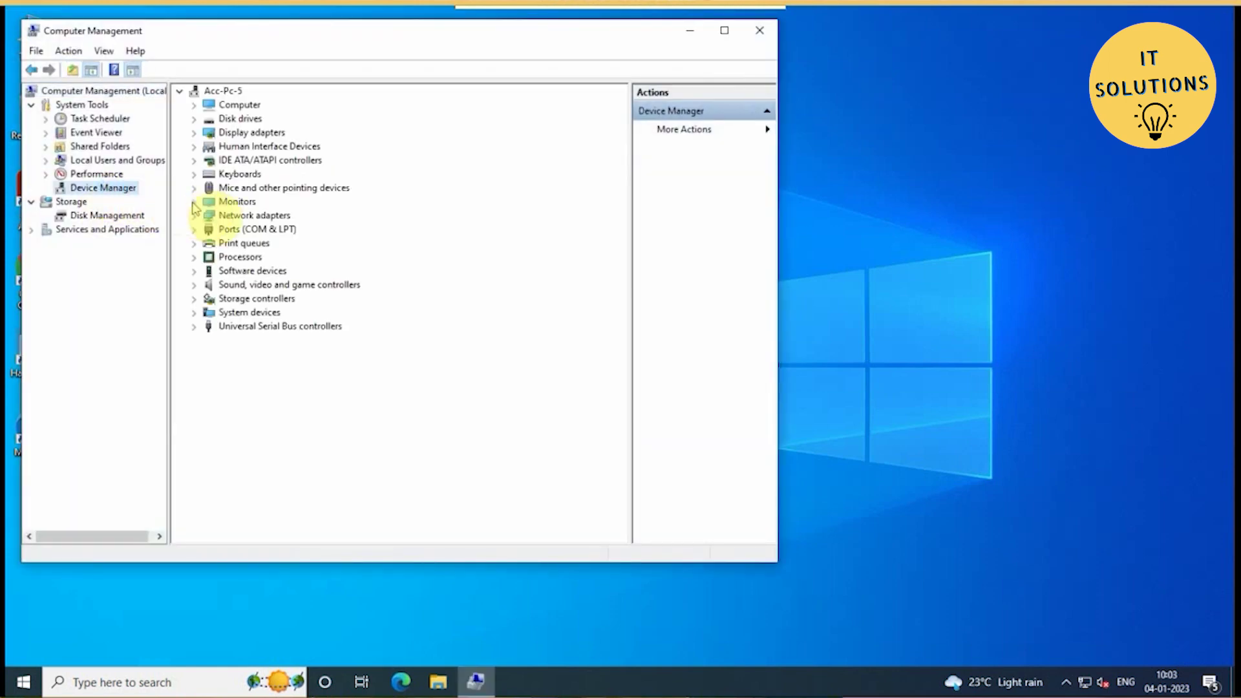
{"action": "left_click", "coordinate": [116, 215]}
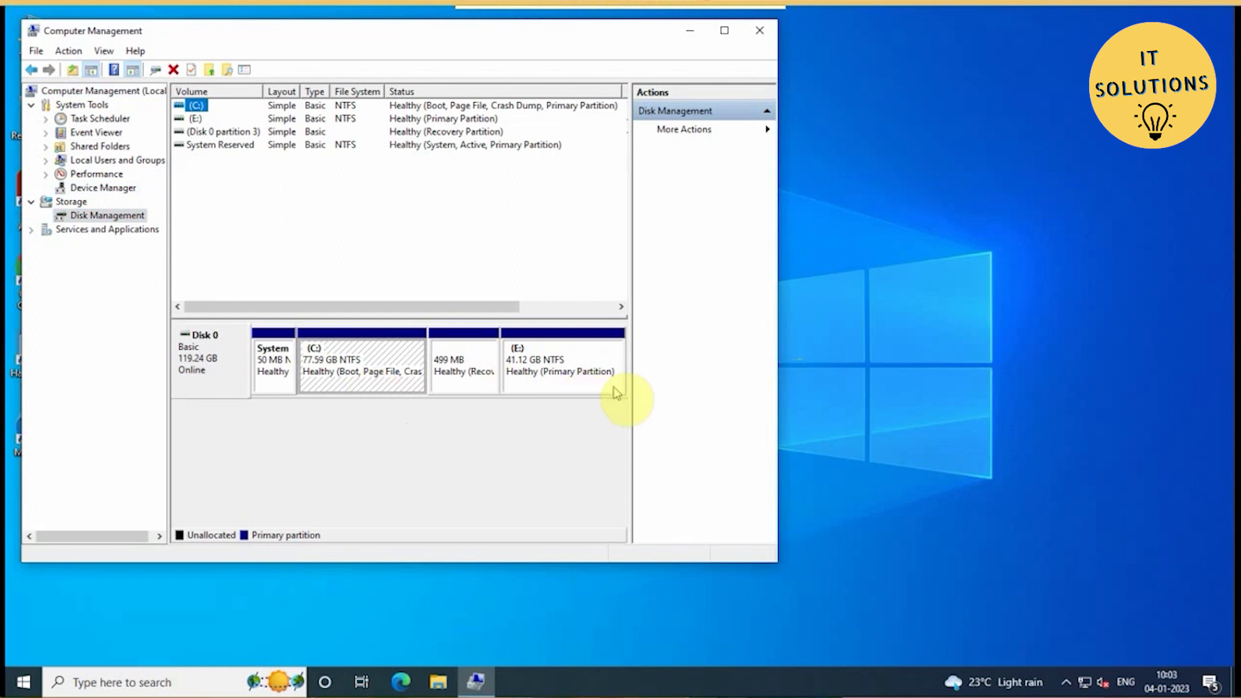
{"action": "left_click", "coordinate": [759, 30]}
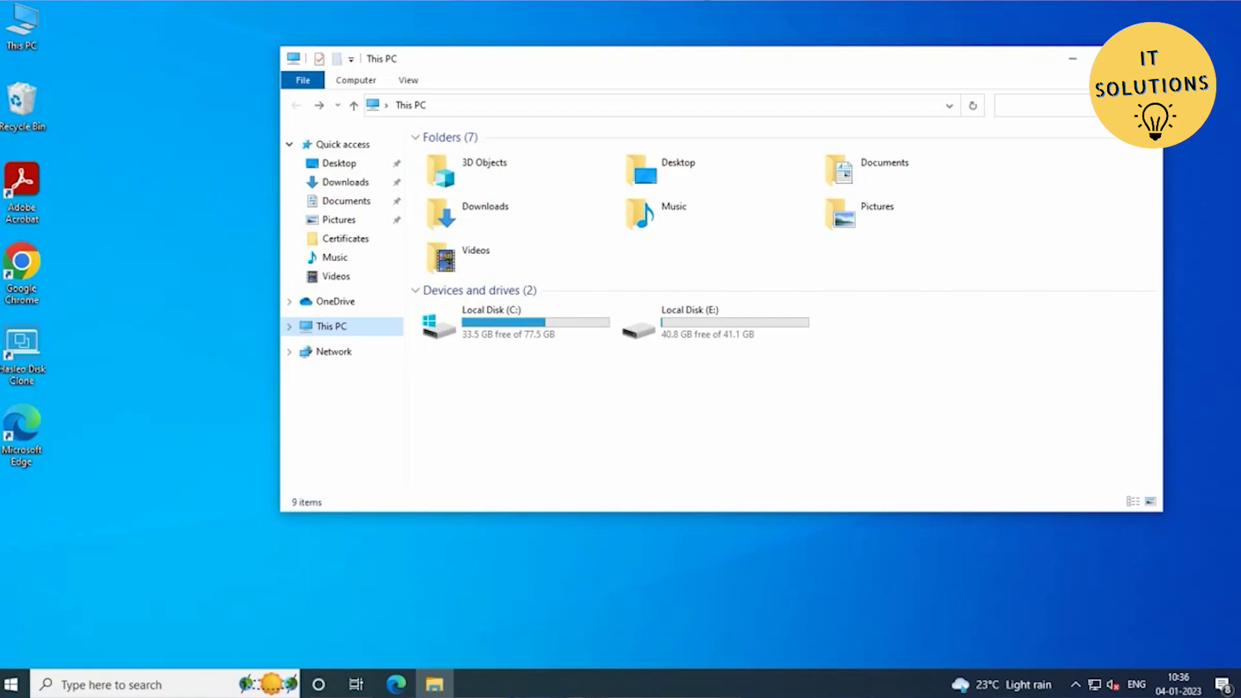
Step: Launch Hasleo Disk Clone and choose a Disk Clone with the whole of Disk 0 as the source
{"action": "left_click", "coordinate": [1145, 58]}
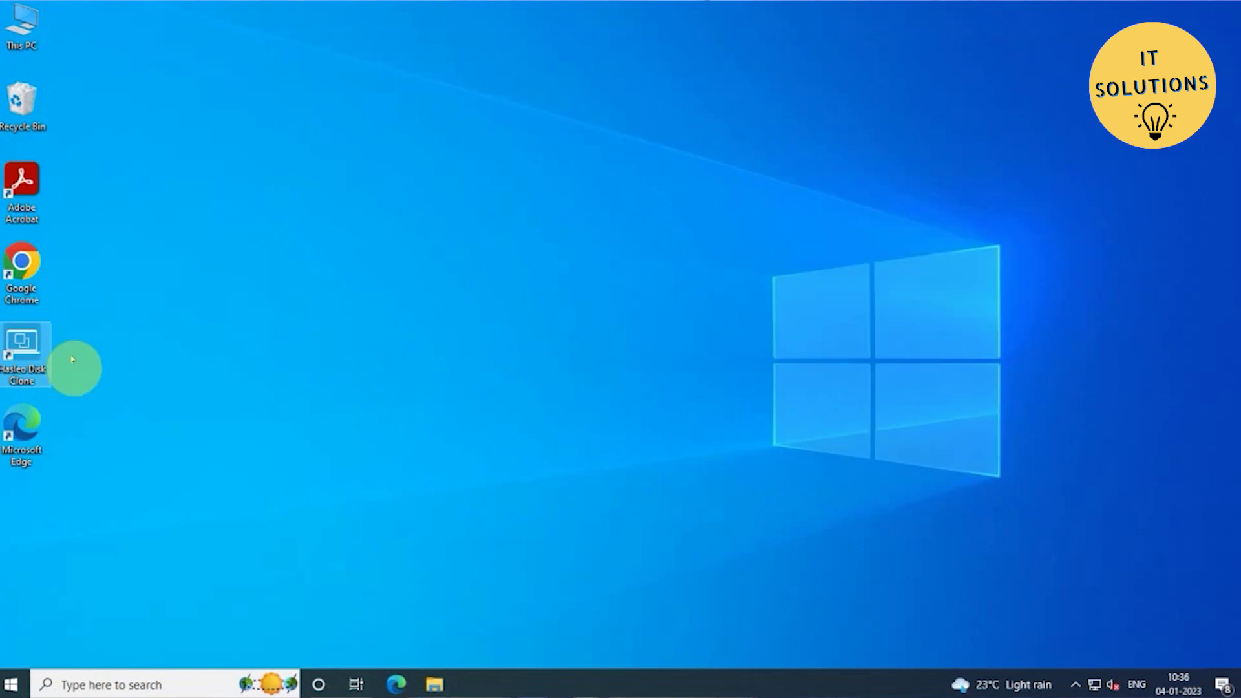
{"action": "double_click", "coordinate": [26, 345]}
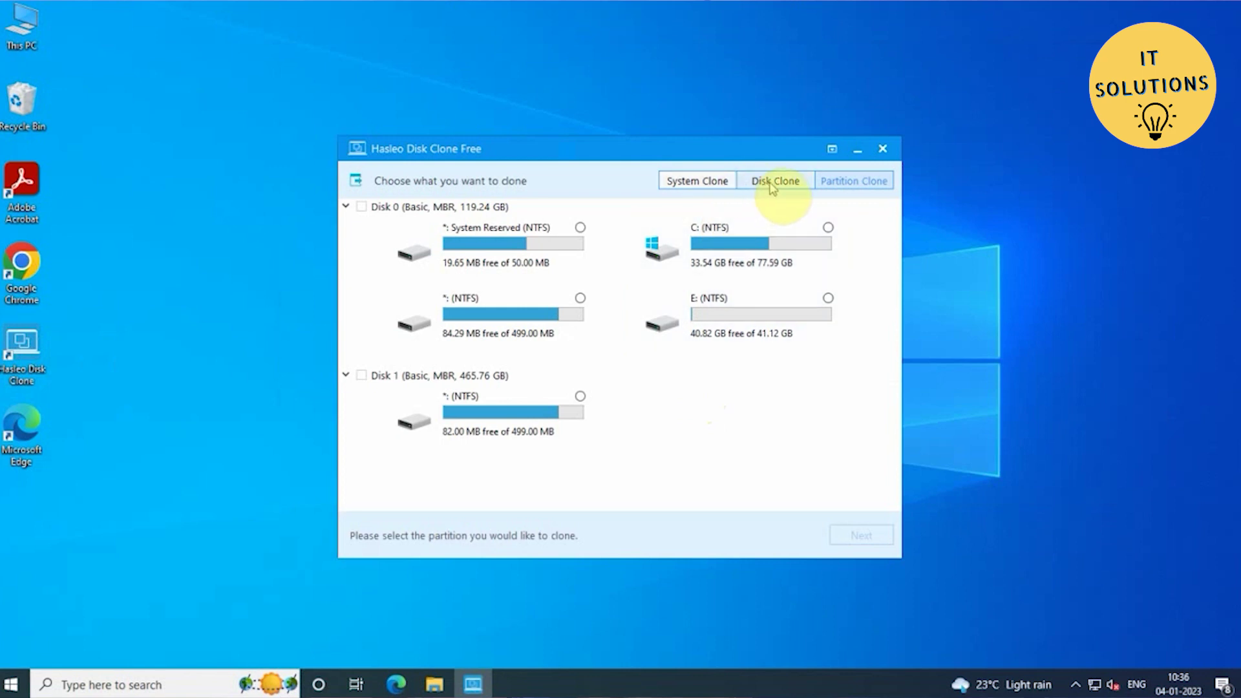
{"action": "left_click", "coordinate": [769, 182]}
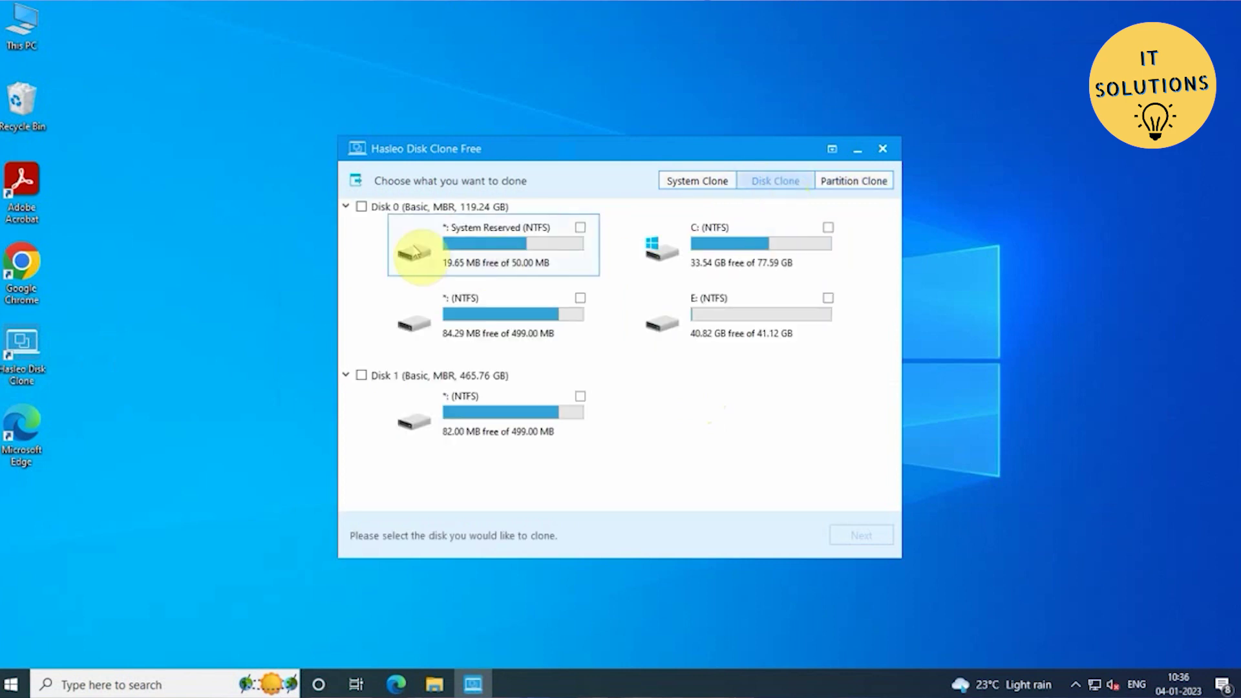
{"action": "left_click", "coordinate": [362, 207]}
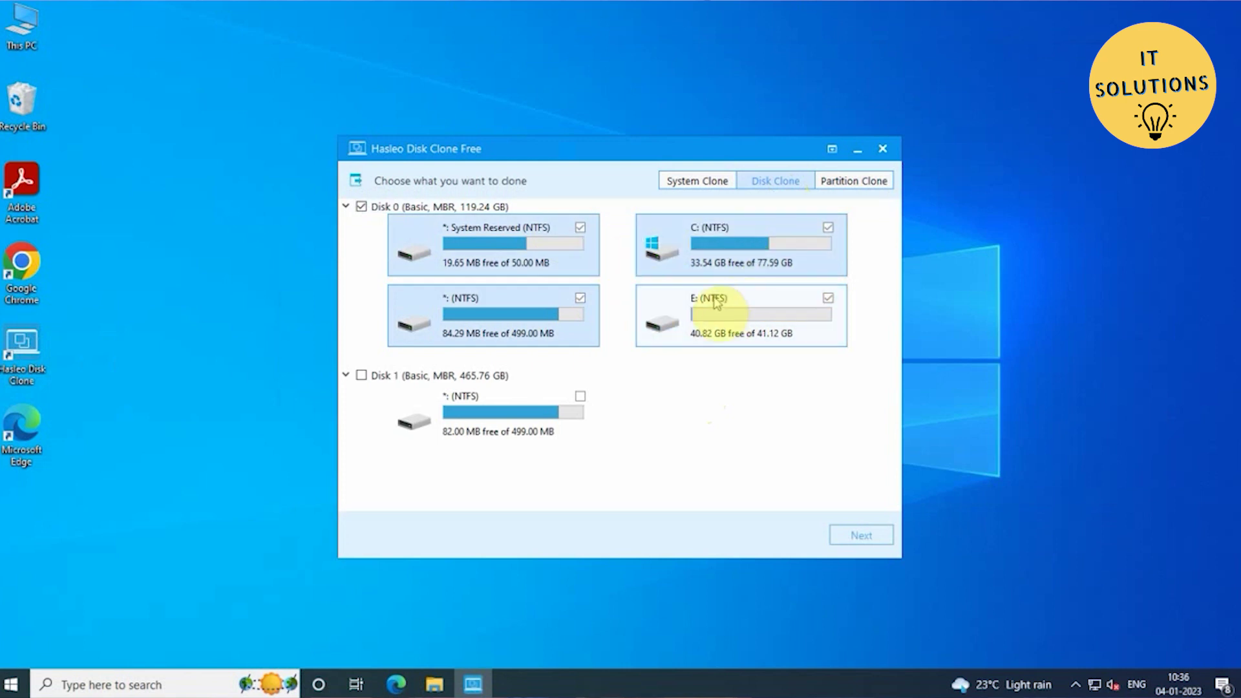
{"action": "left_click", "coordinate": [861, 536]}
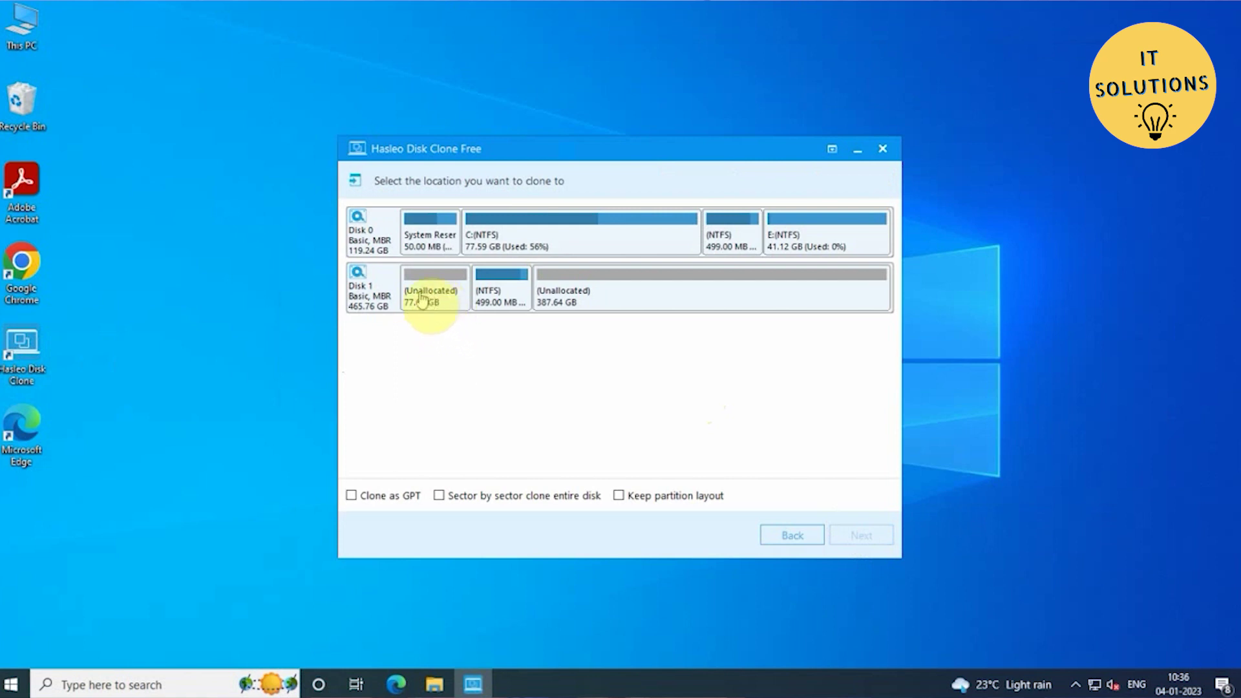
Step: Set Disk 1 as the target, enable Clone as GPT, accept the default disk layout and start the clone
{"action": "left_click", "coordinate": [374, 290]}
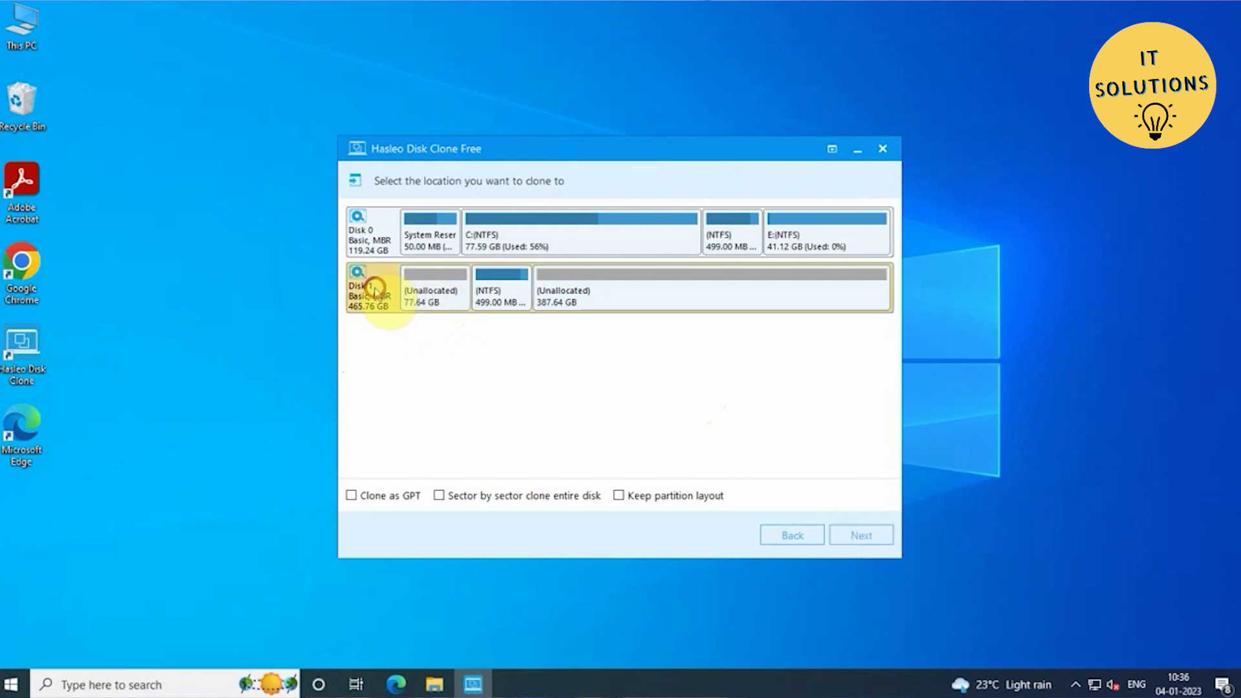
{"action": "left_click", "coordinate": [393, 499]}
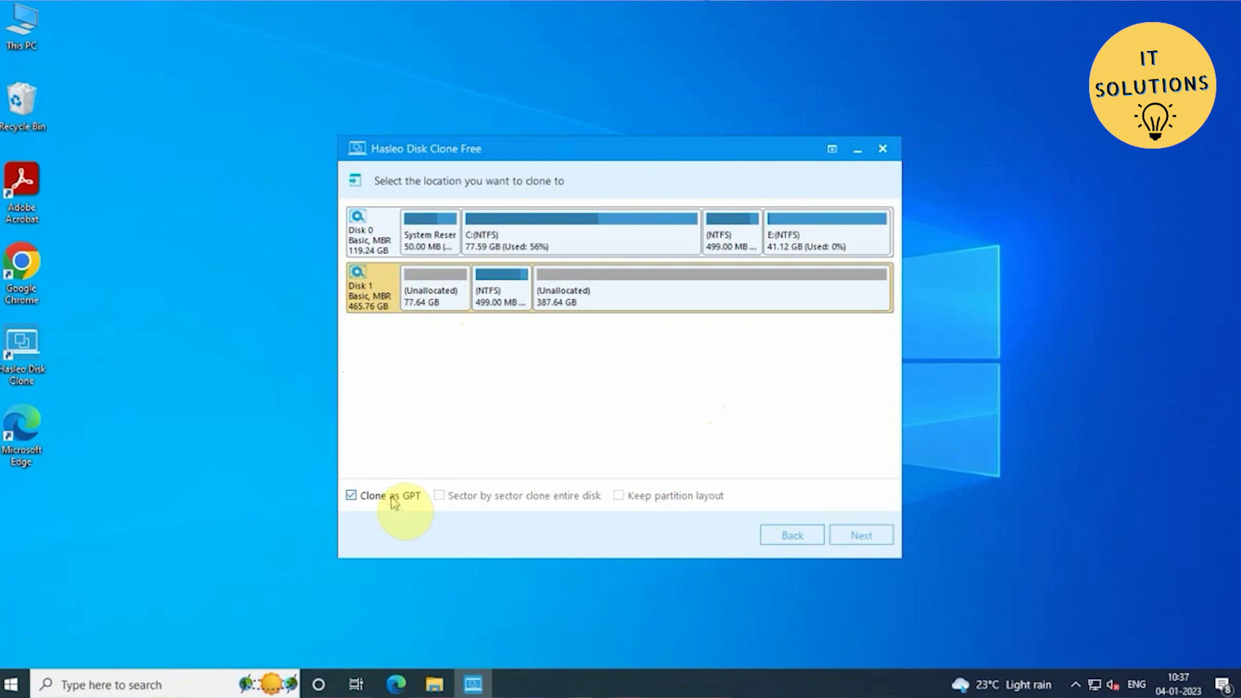
{"action": "left_click", "coordinate": [864, 537]}
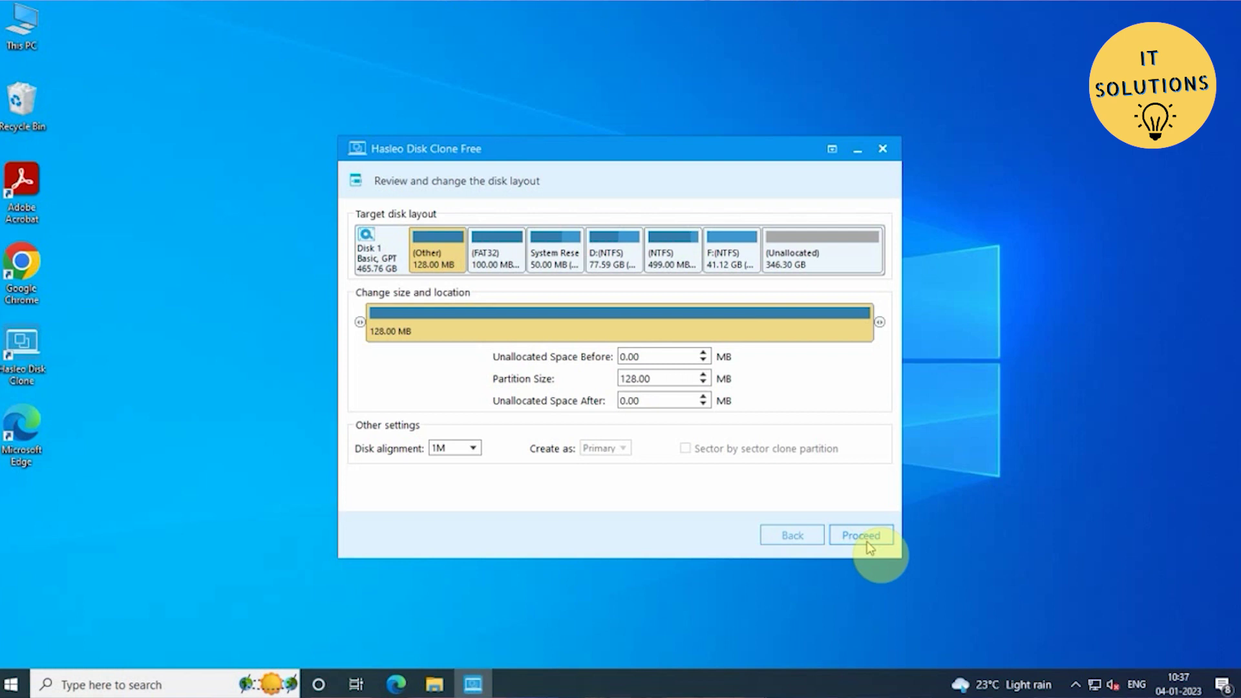
{"action": "left_click", "coordinate": [866, 537]}
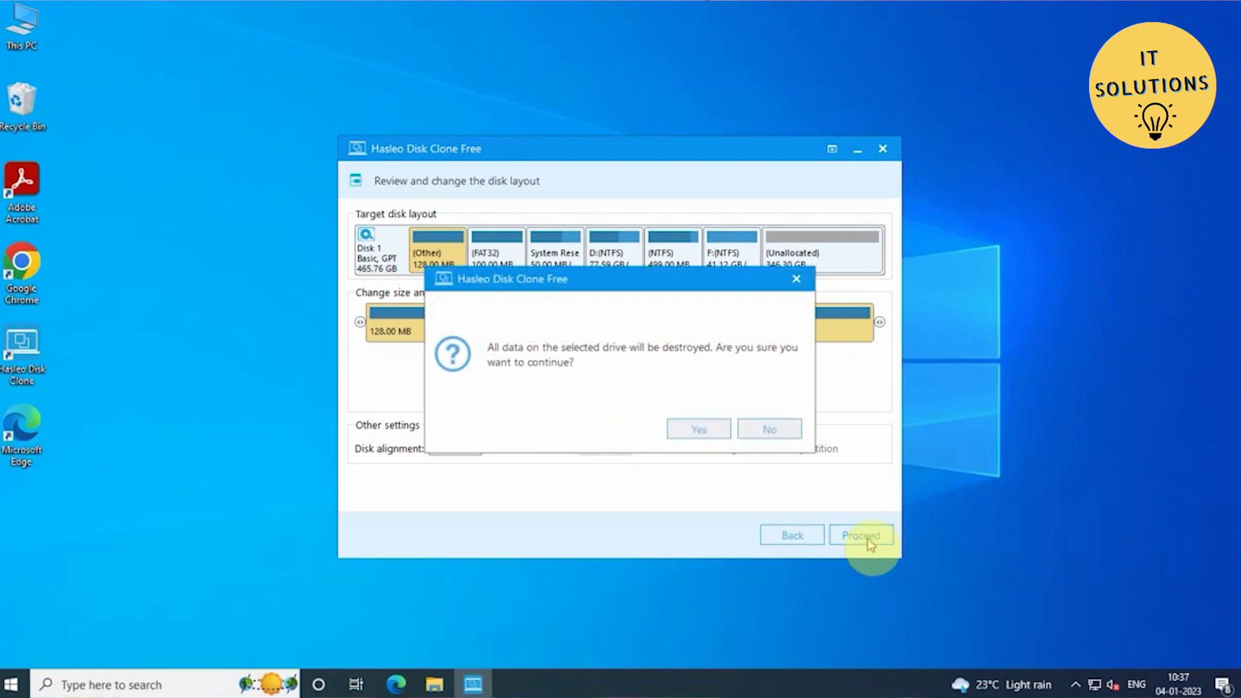
{"action": "left_click", "coordinate": [717, 429]}
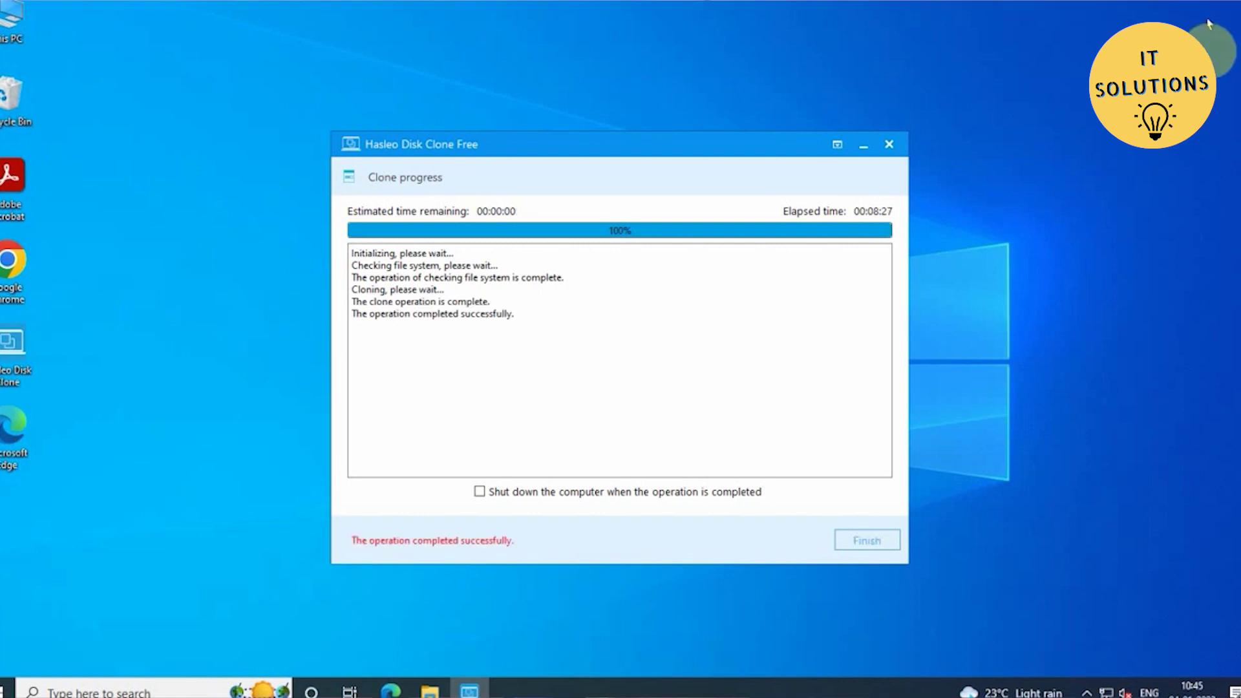
Step: Finish the disk clone and review the partitions on Disk 1 before closing the program
{"action": "left_click", "coordinate": [868, 541]}
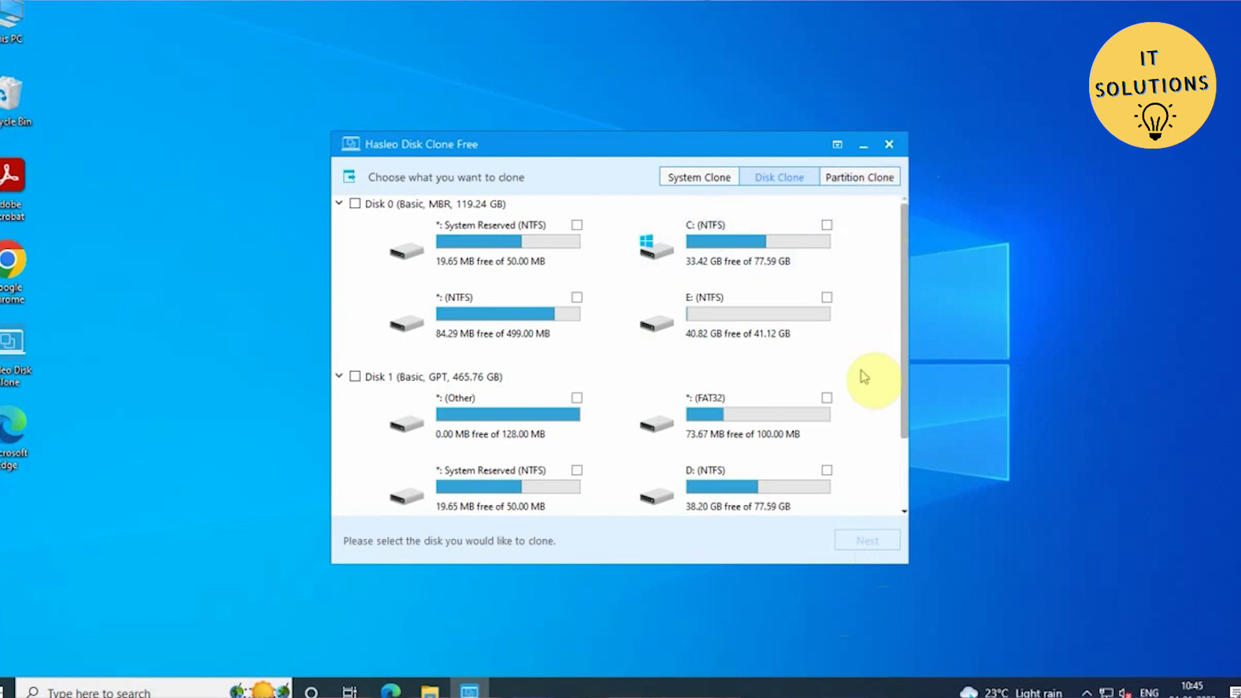
{"action": "scroll", "coordinate": [866, 375], "scroll_direction": "down", "scroll_amount": 3}
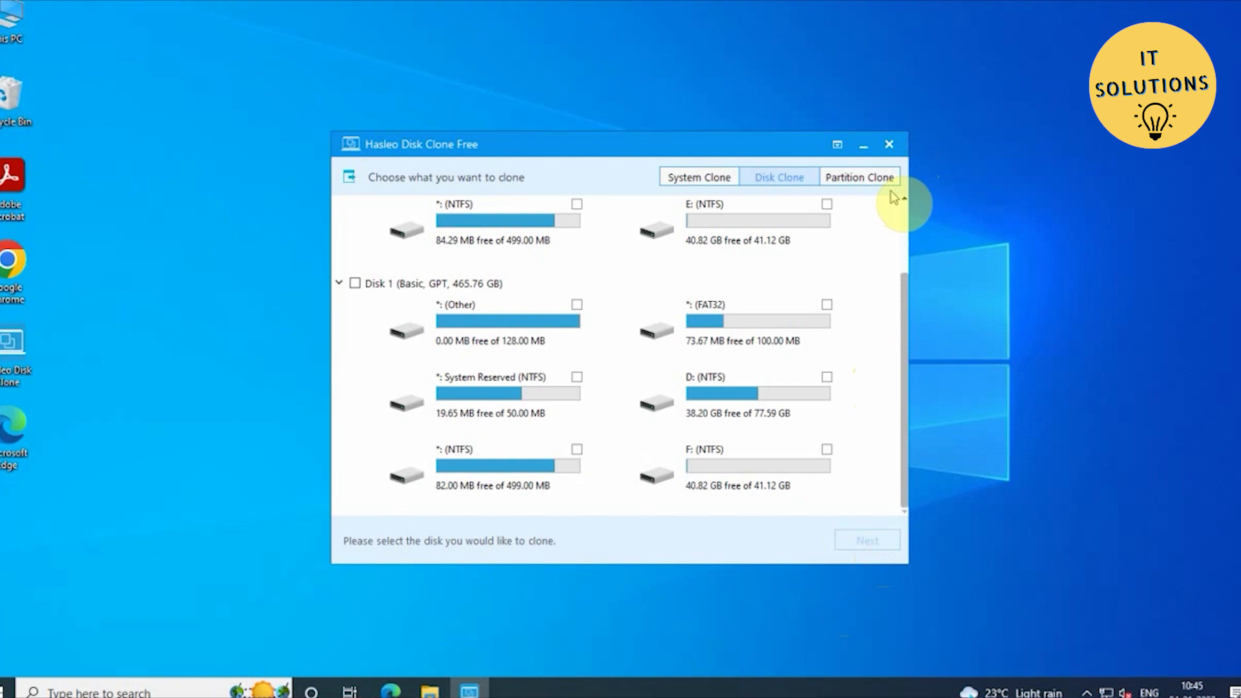
{"action": "left_click", "coordinate": [889, 144]}
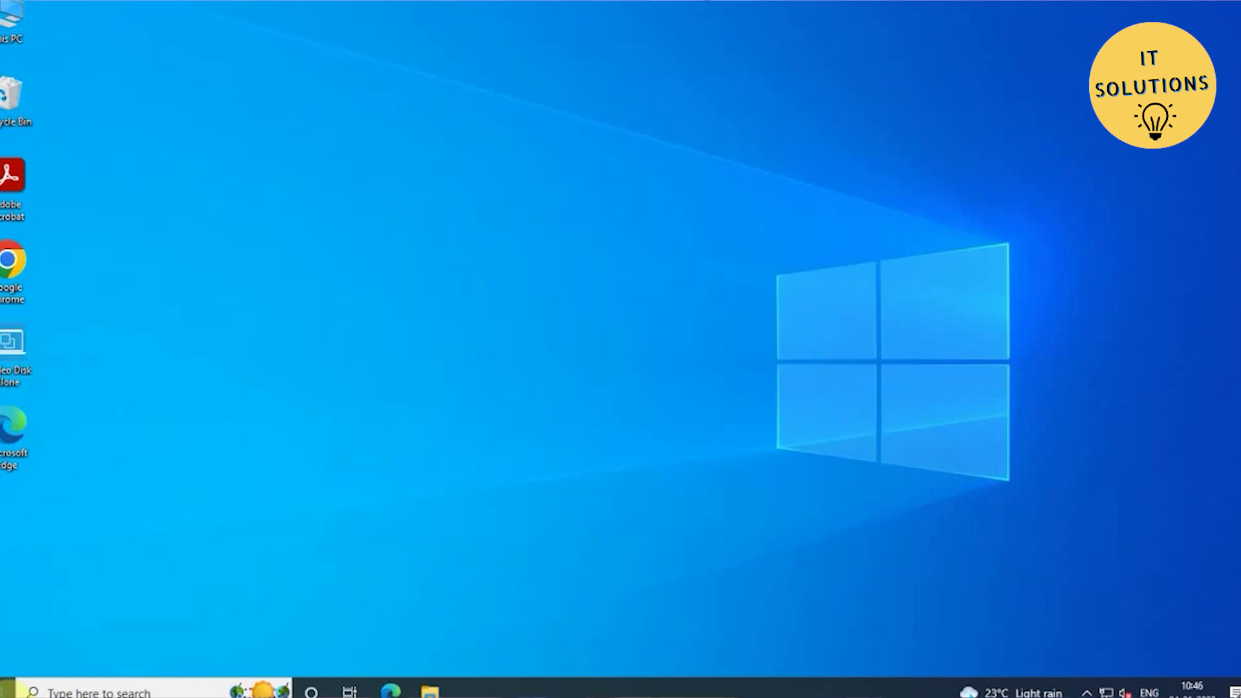
Step: Shut down the computer
{"action": "left_click", "coordinate": [5, 686]}
{"action": "left_click", "coordinate": [16, 658]}
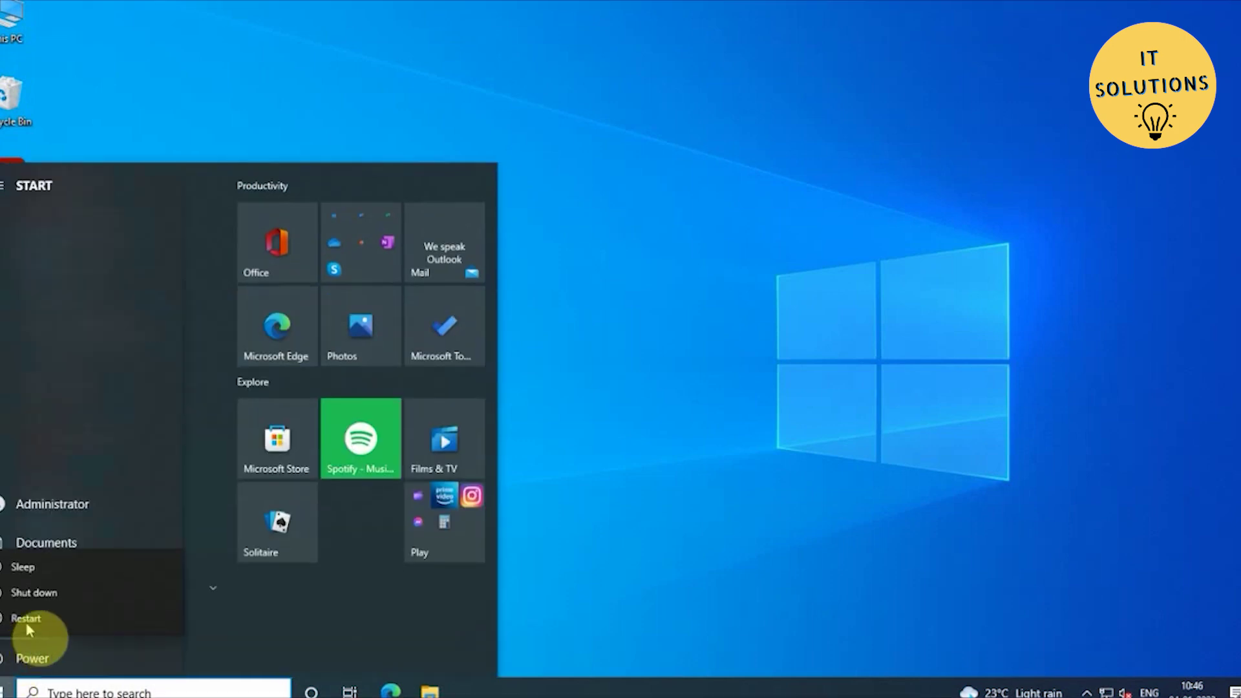
{"action": "left_click", "coordinate": [48, 598]}
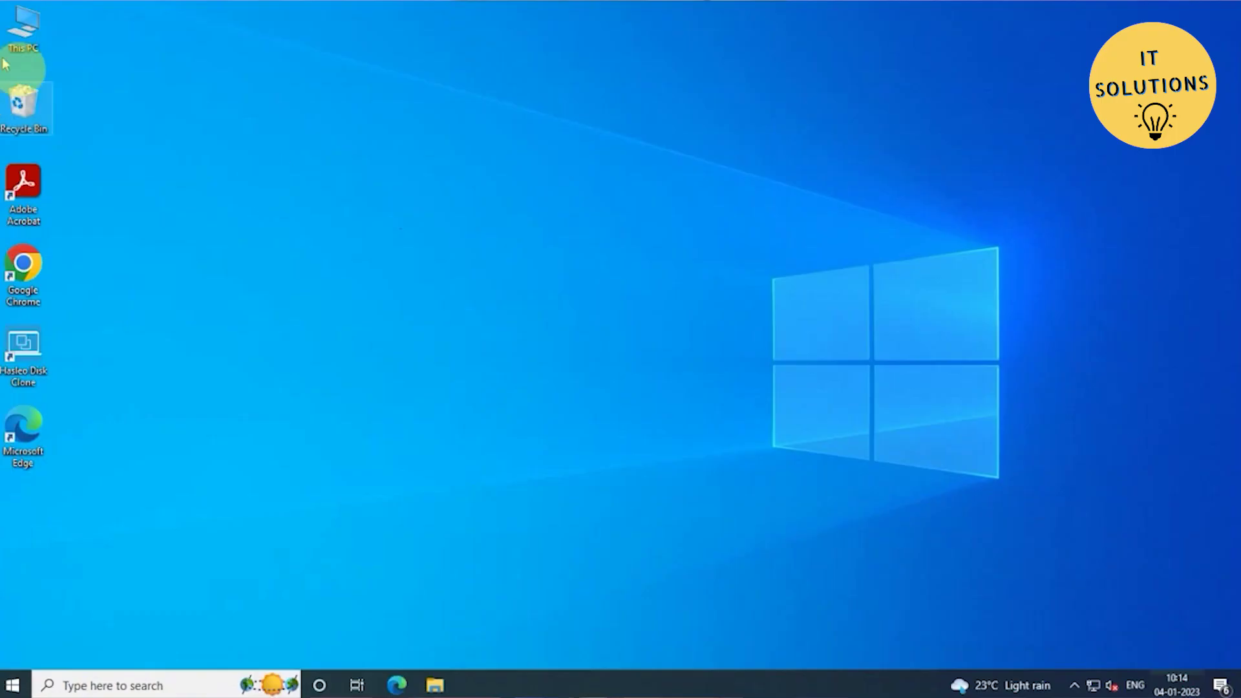
Step: Open Local Disk (D:) and check the combined properties of all its folders and files
{"action": "double_click", "coordinate": [33, 40]}
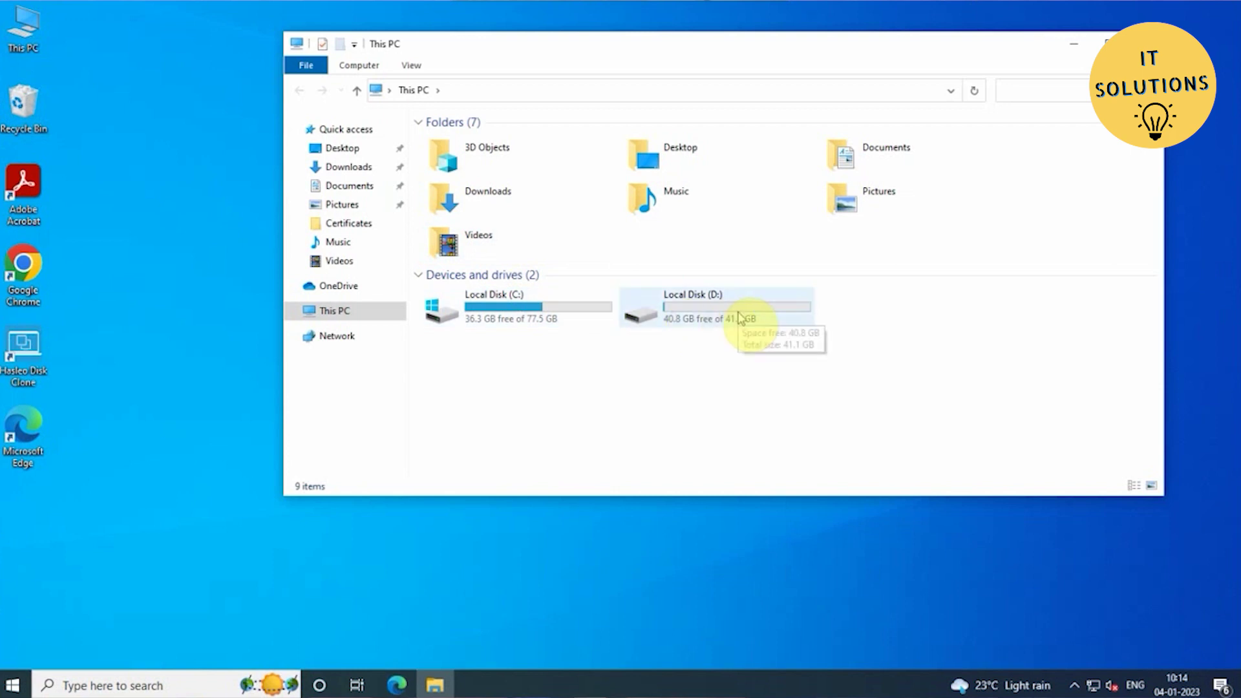
{"action": "double_click", "coordinate": [717, 320]}
{"action": "left_click_drag", "start_coordinate": [590, 274], "coordinate": [464, 150]}
{"action": "right_click", "coordinate": [464, 150]}
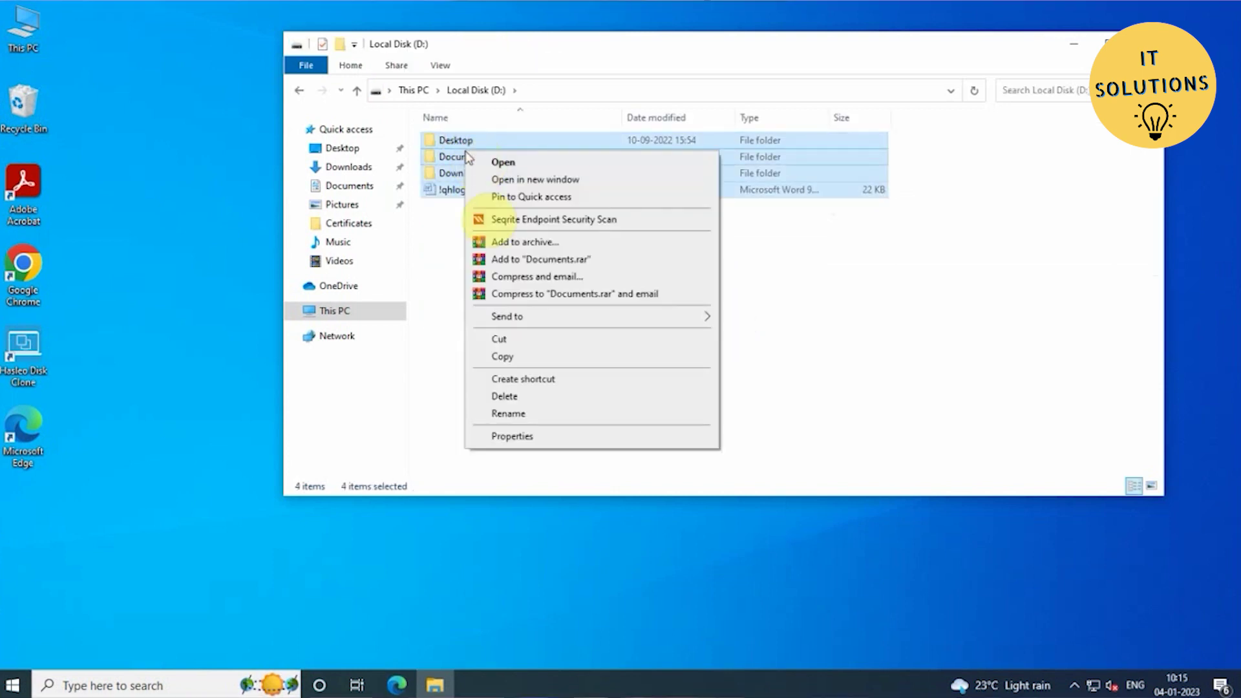
{"action": "left_click", "coordinate": [512, 436]}
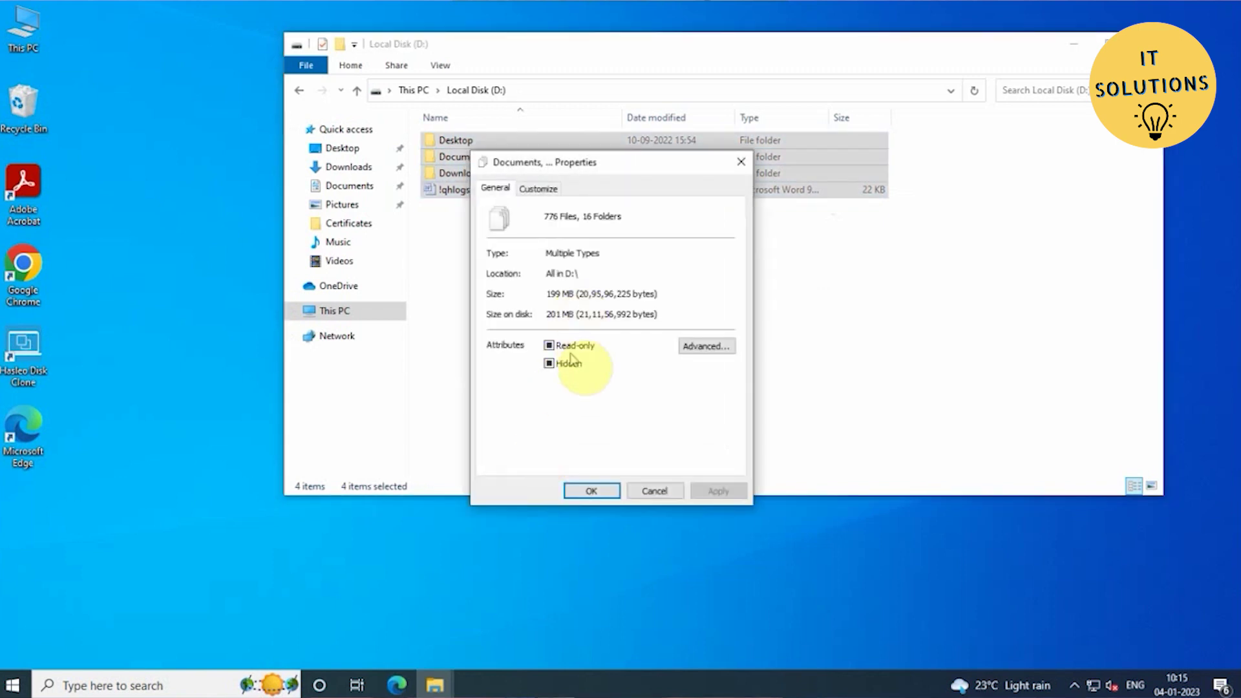
{"action": "left_click", "coordinate": [602, 495]}
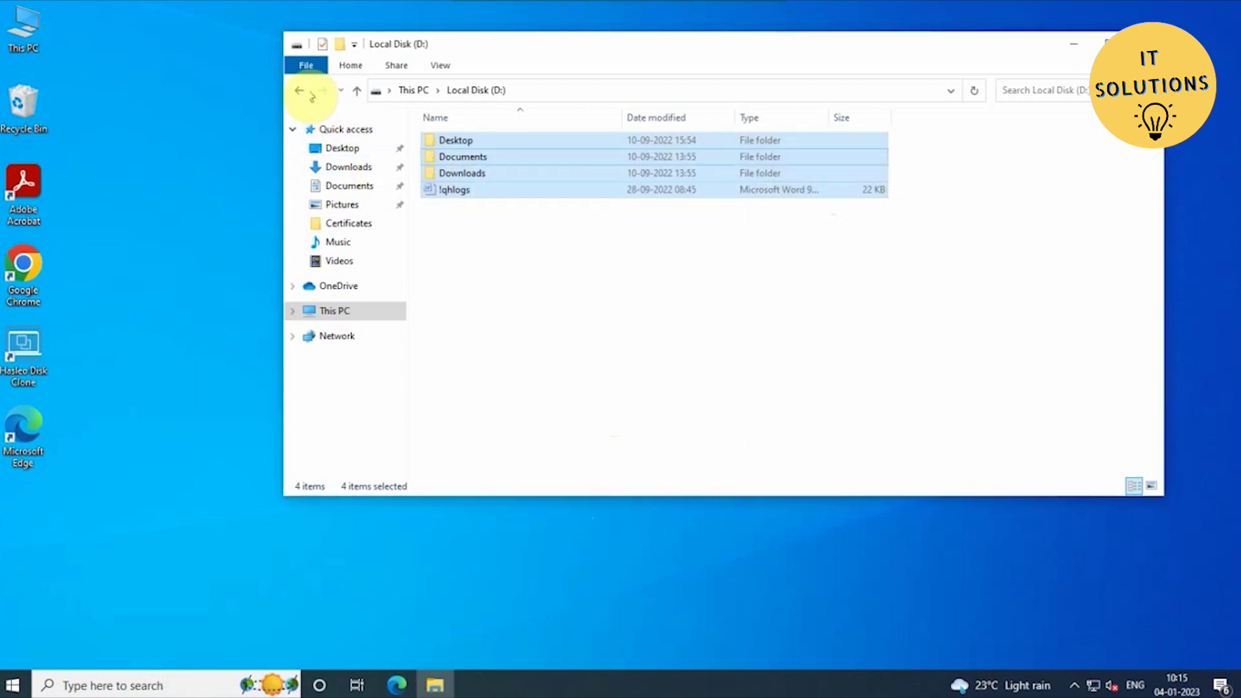
Step: Browse Local Disk (C:) to the Desktop folder of the accounts5 user profile and look through its files
{"action": "left_click", "coordinate": [299, 90]}
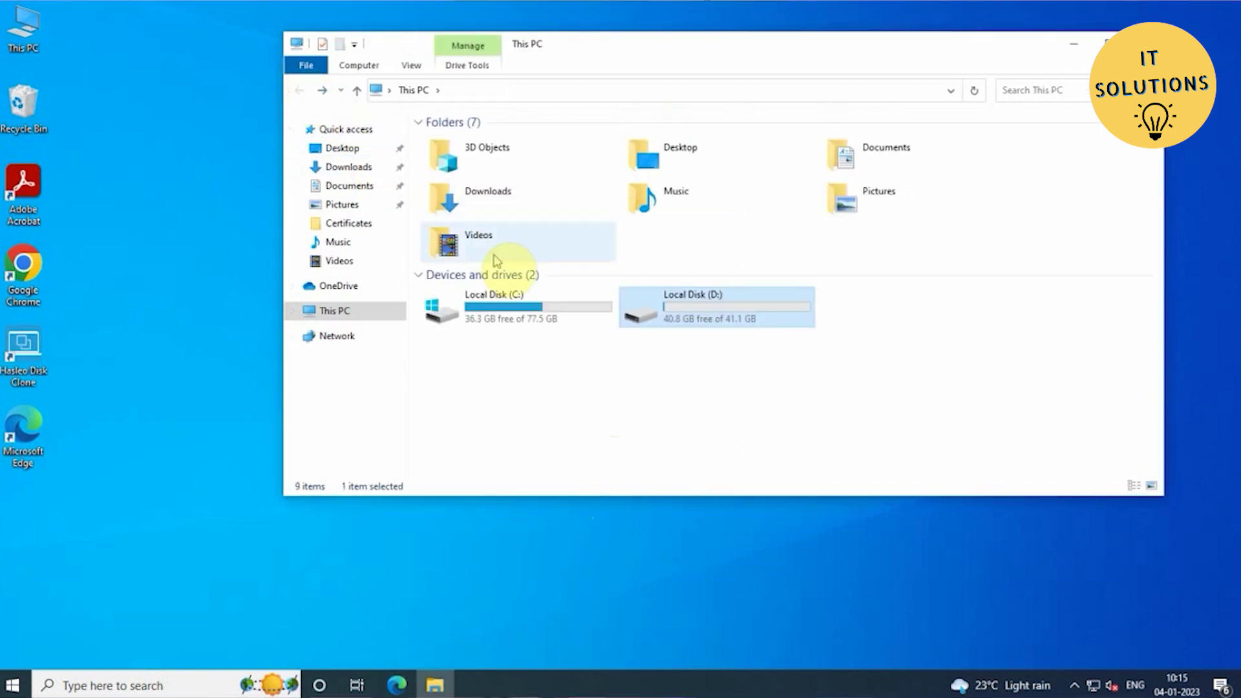
{"action": "double_click", "coordinate": [524, 323]}
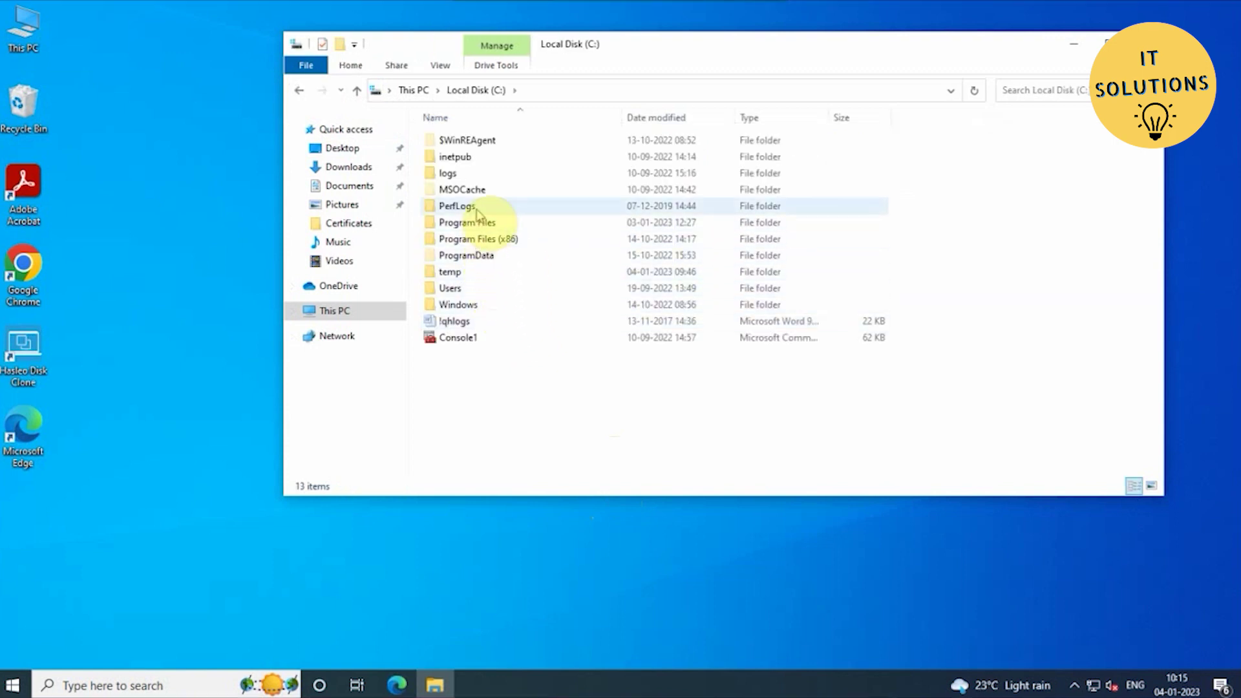
{"action": "double_click", "coordinate": [478, 288]}
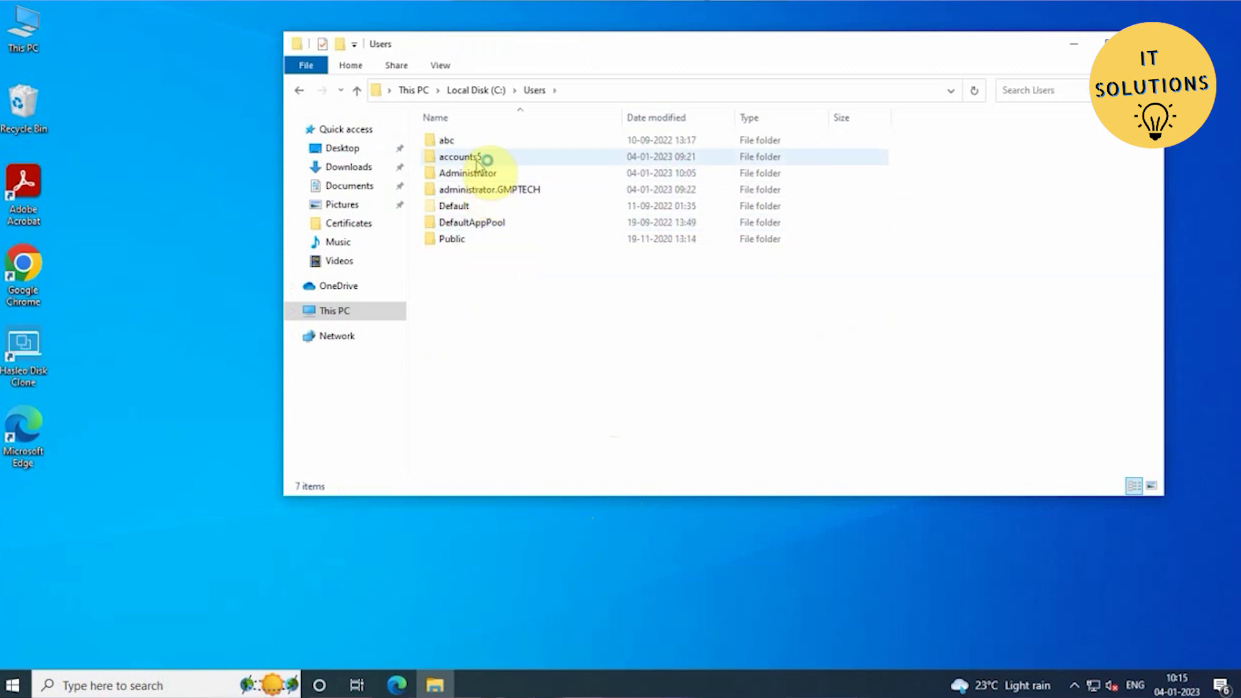
{"action": "double_click", "coordinate": [475, 157]}
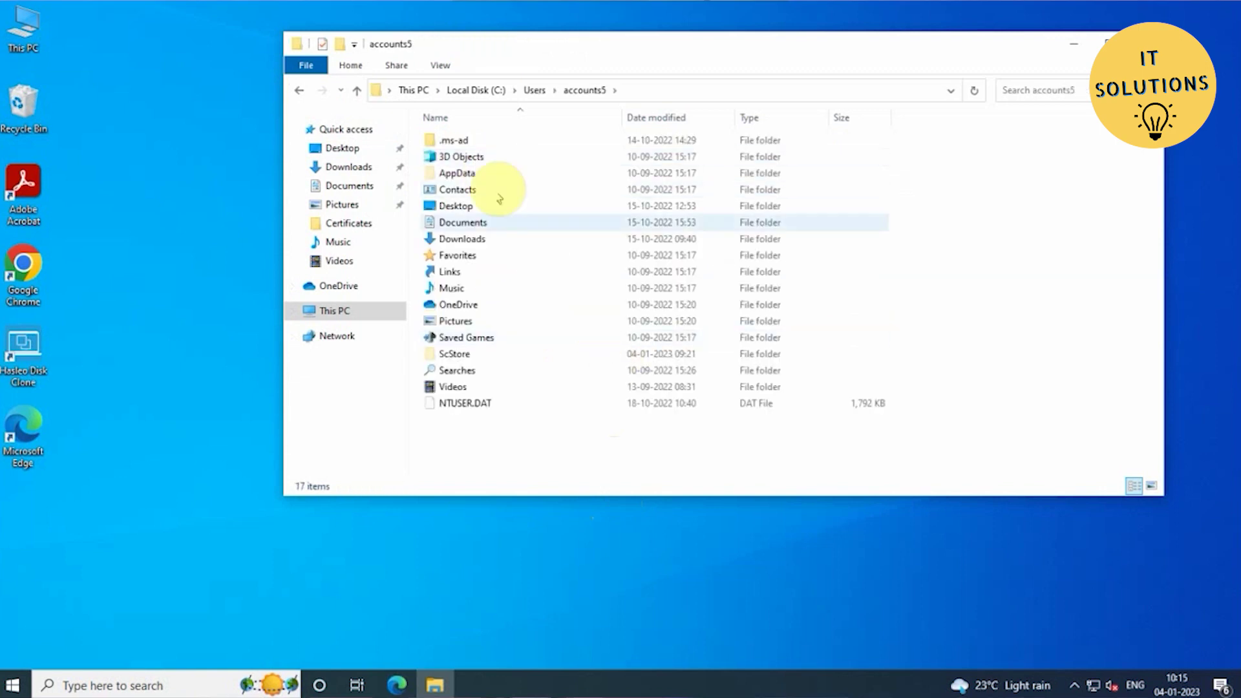
{"action": "double_click", "coordinate": [490, 205]}
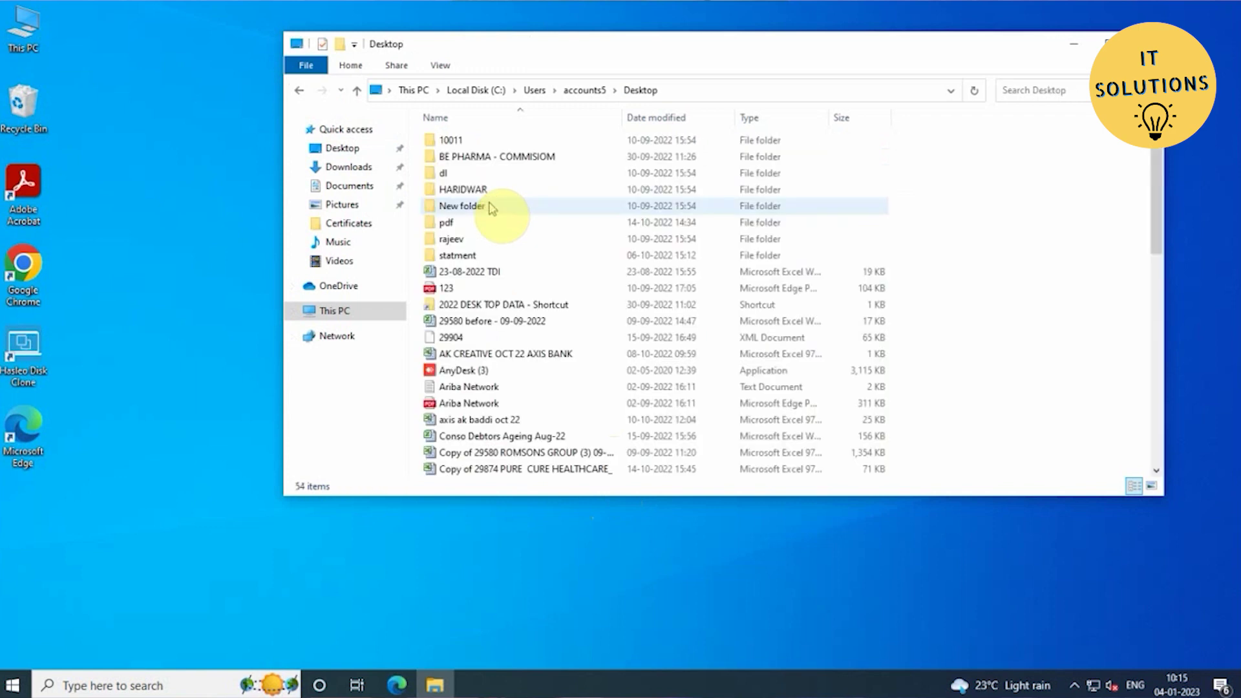
{"action": "scroll", "coordinate": [697, 199], "scroll_direction": "down", "scroll_amount": 6}
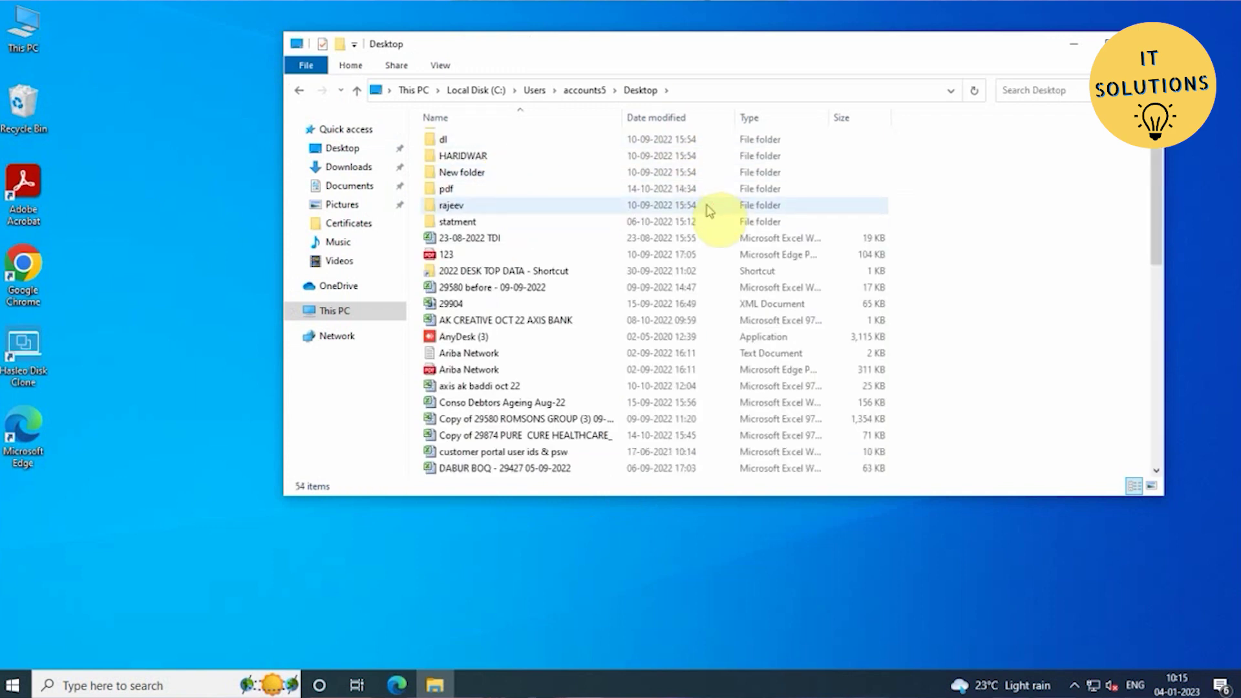
{"action": "scroll", "coordinate": [711, 216], "scroll_direction": "down", "scroll_amount": 5}
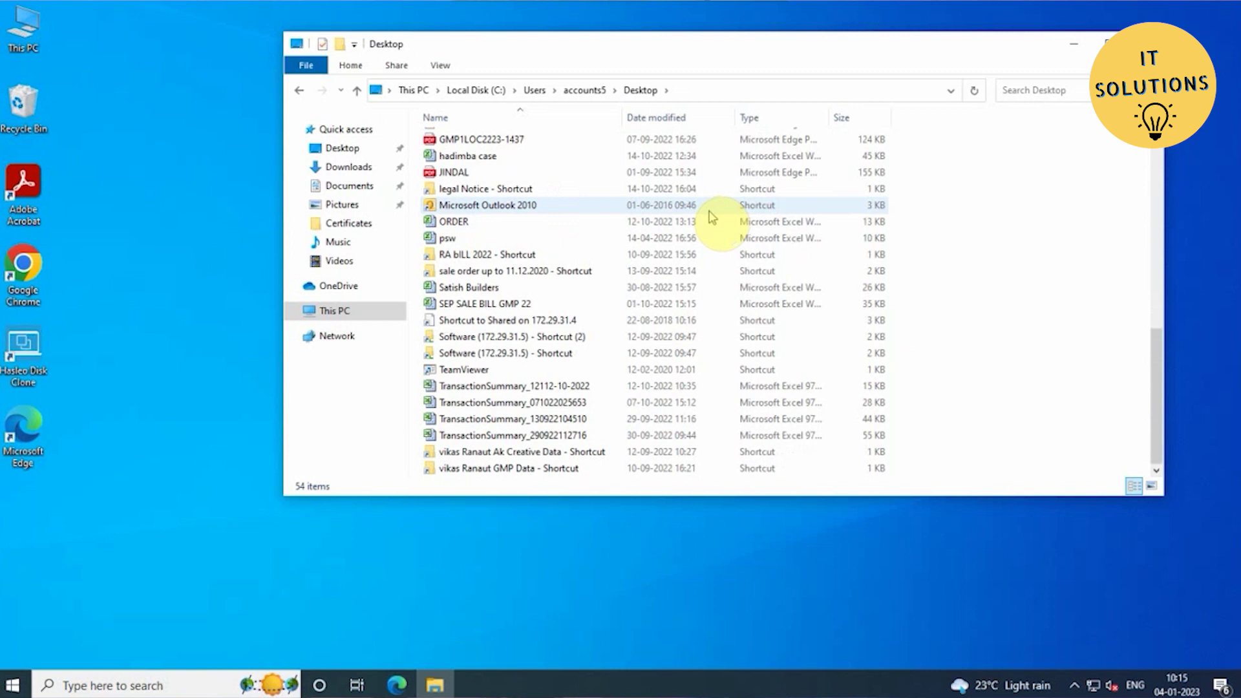
{"action": "scroll", "coordinate": [711, 215], "scroll_direction": "up", "scroll_amount": 10}
Step: Open Computer Management for this PC and display Disk Management
{"action": "left_click", "coordinate": [26, 32]}
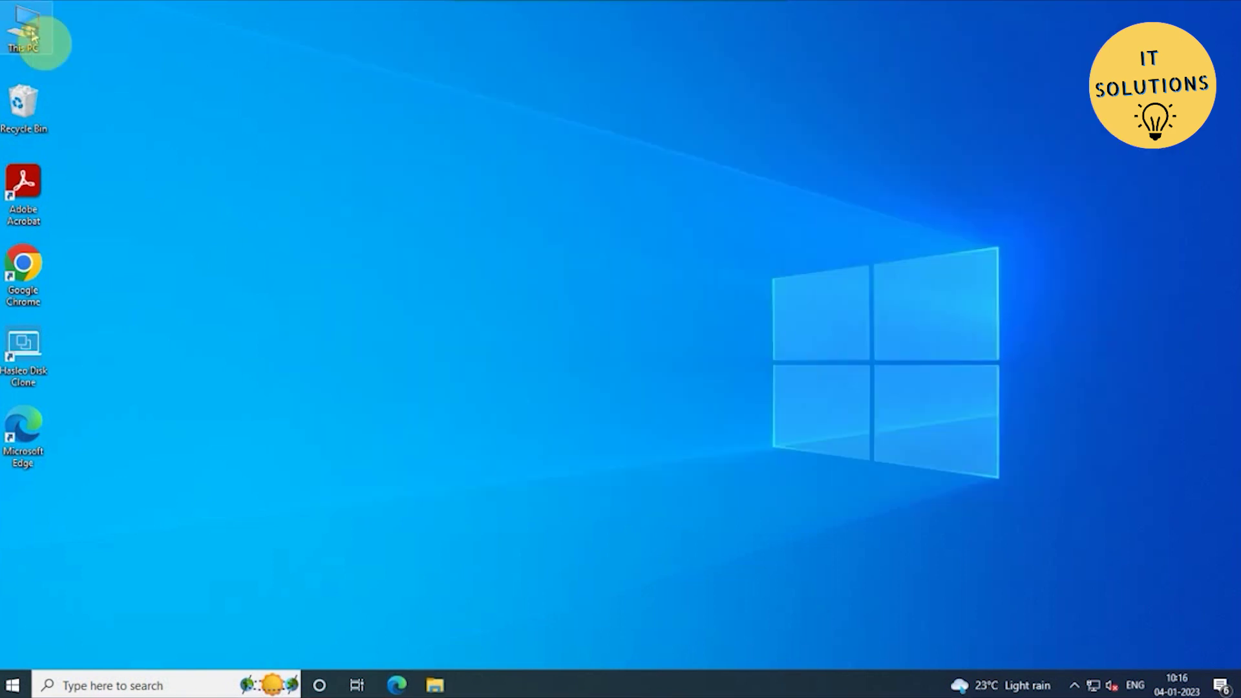
{"action": "right_click", "coordinate": [32, 36]}
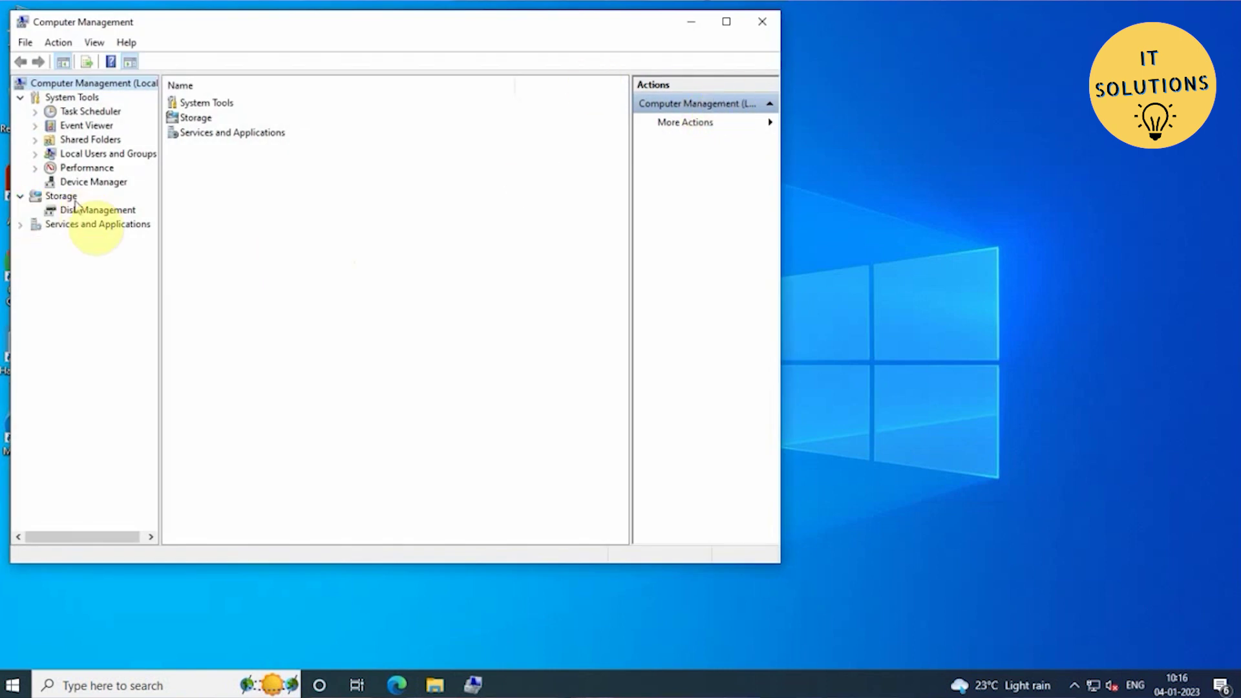
{"action": "left_click", "coordinate": [100, 210]}
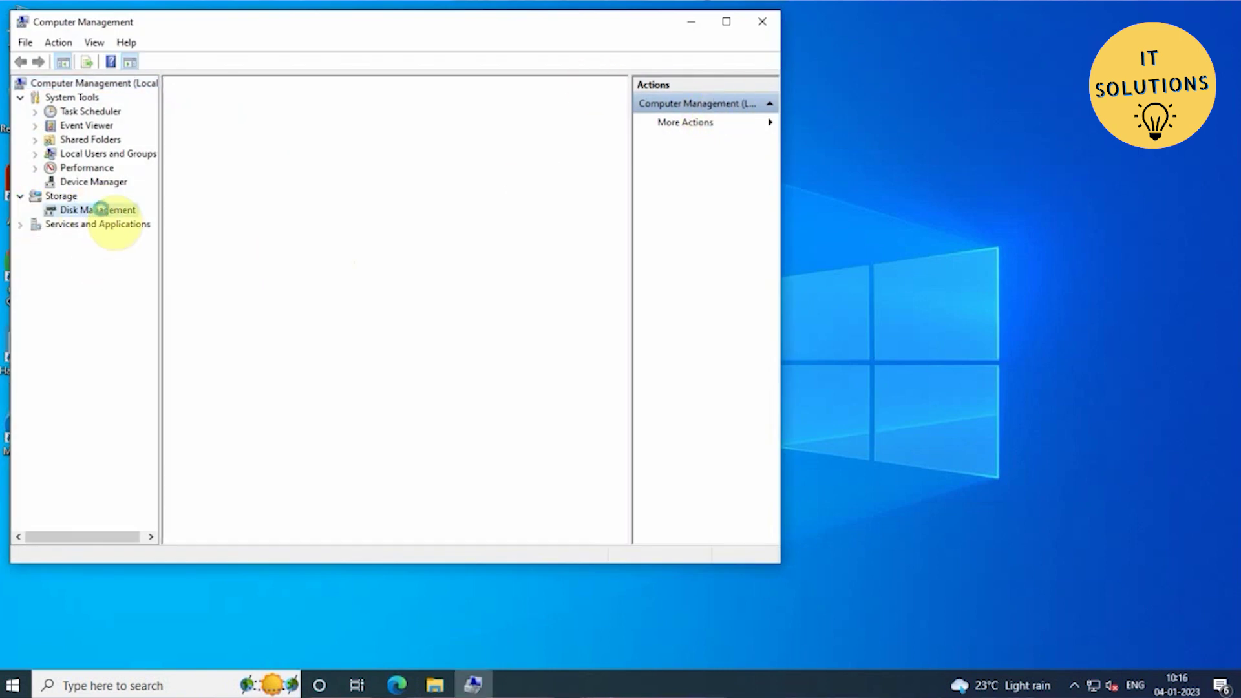
{"action": "right_click", "coordinate": [939, 260]}
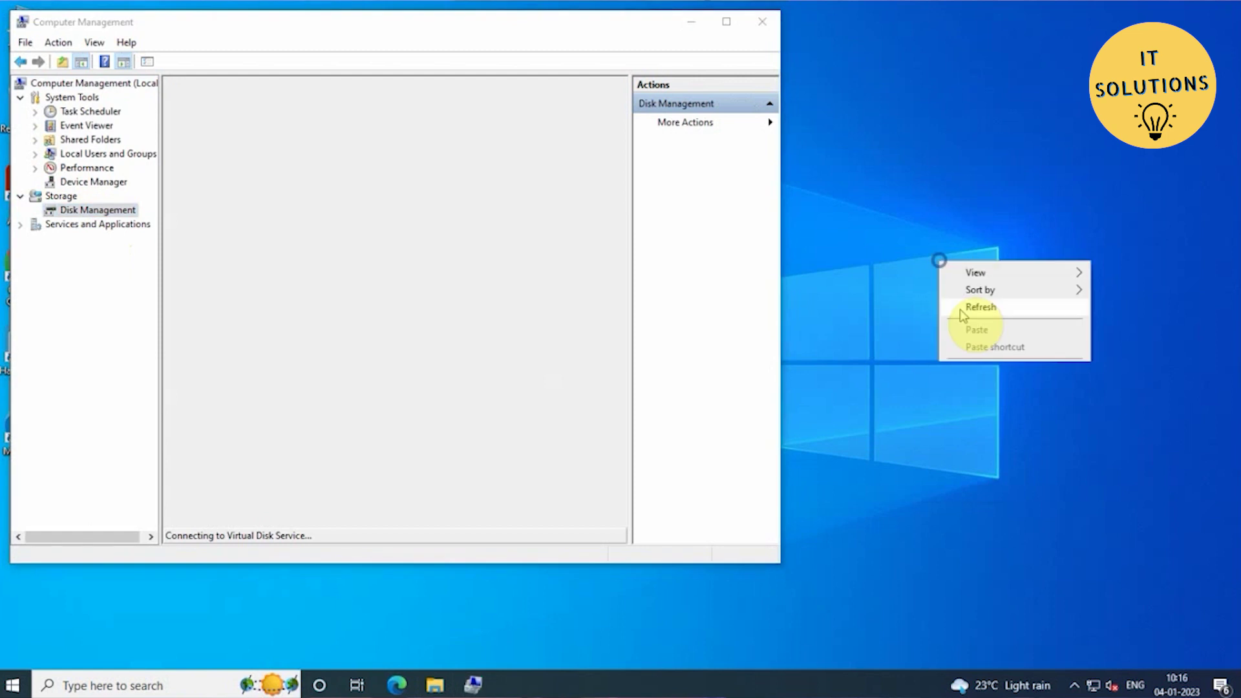
{"action": "left_click", "coordinate": [979, 308]}
{"action": "right_click", "coordinate": [963, 278]}
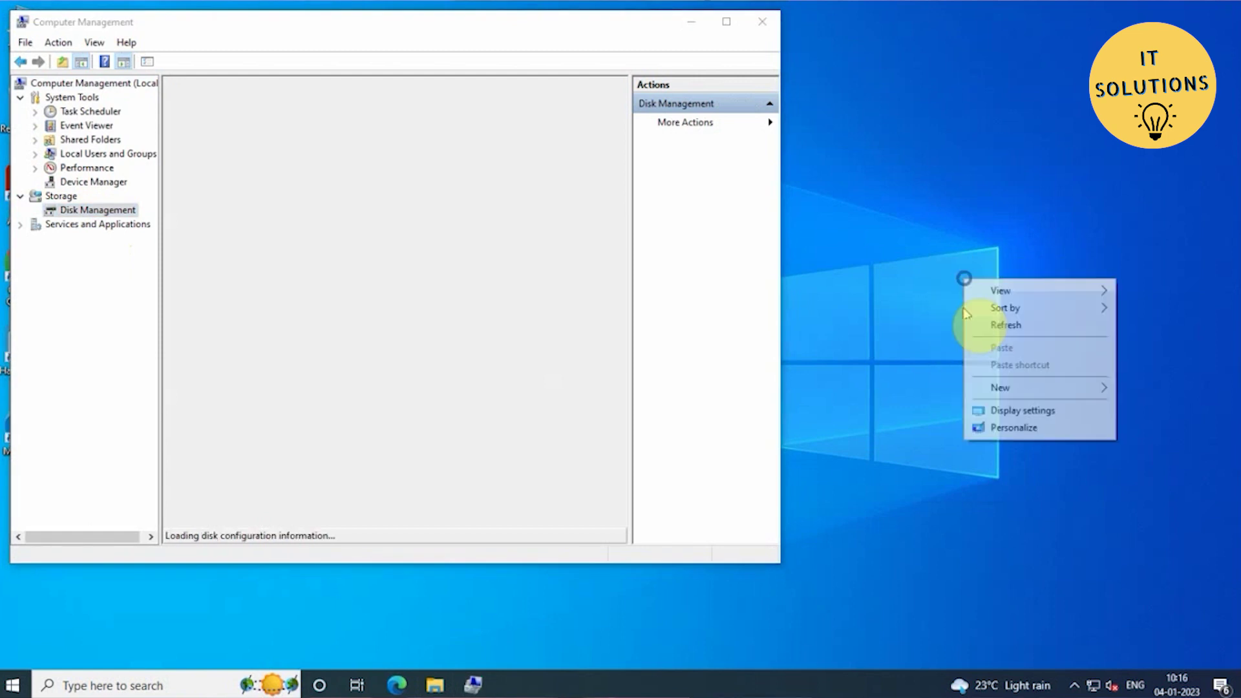
{"action": "left_click", "coordinate": [1003, 327]}
Step: Move the Computer Management window toward the middle of the desktop to view the partitions on Disk 0
{"action": "left_click_drag", "start_coordinate": [449, 28], "coordinate": [645, 37]}
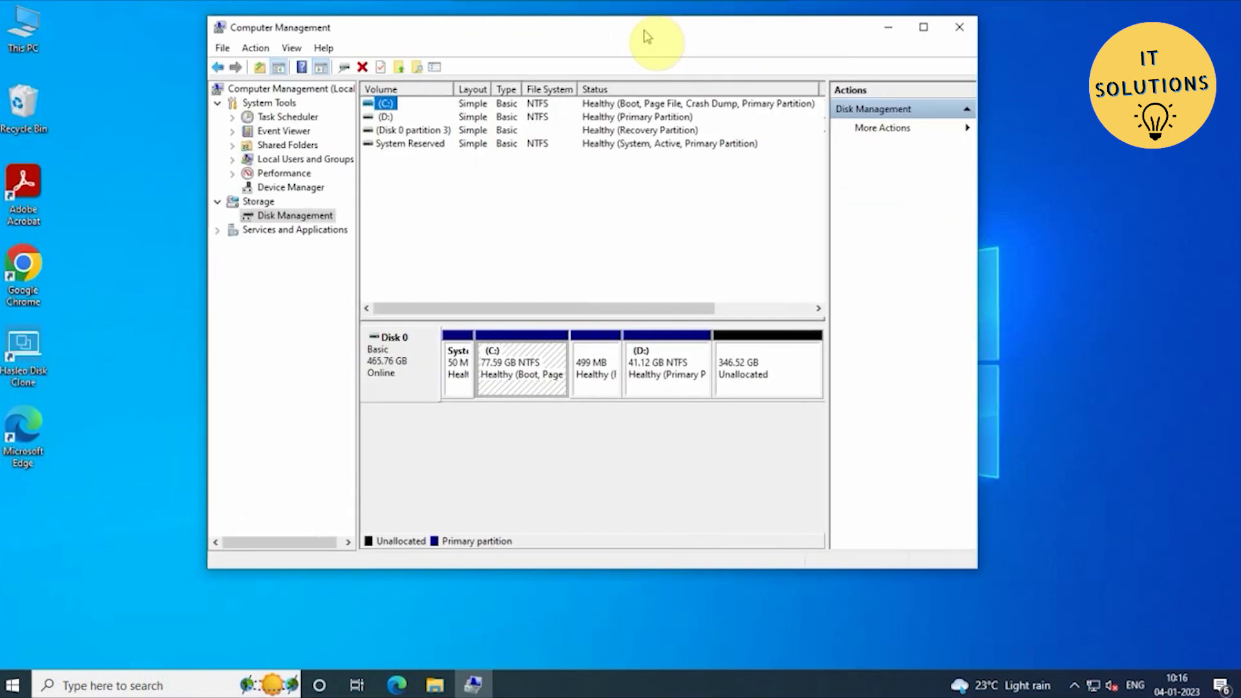